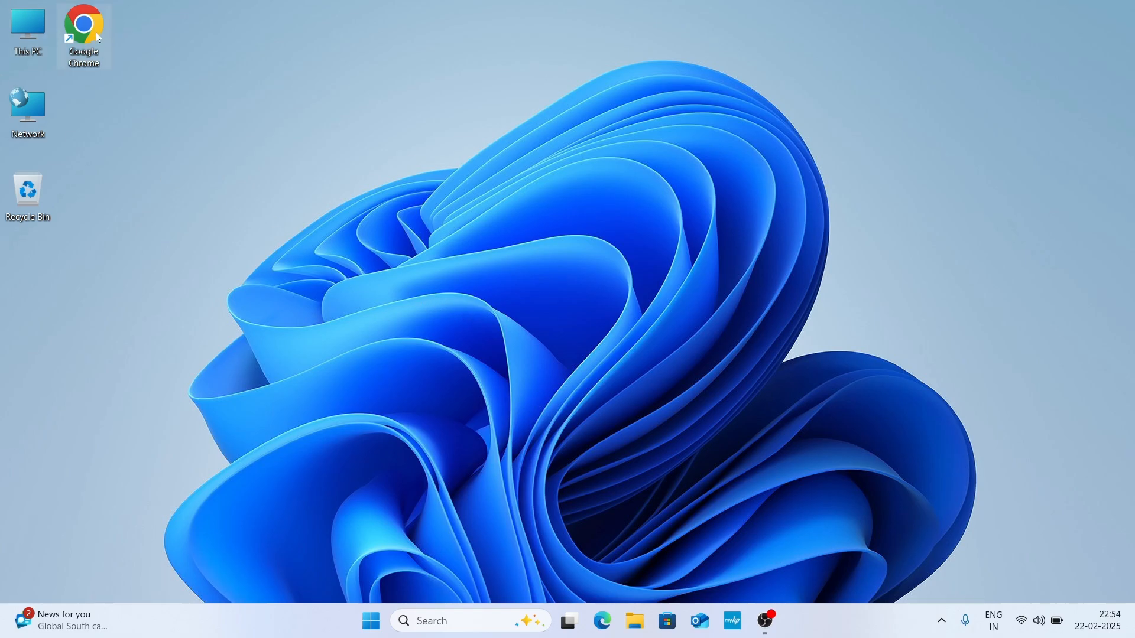
# Step: Open Google Chrome in a maximized window and search Google for "pycharm ide"
pyautogui.doubleClick(91, 59)
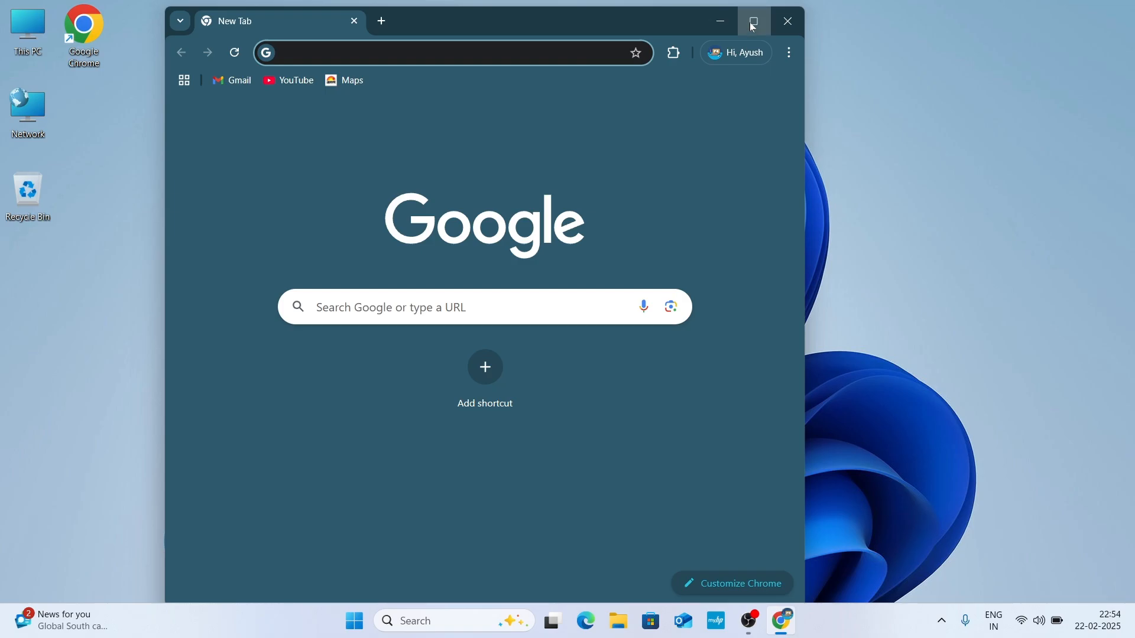
pyautogui.click(756, 28)
pyautogui.click(406, 302)
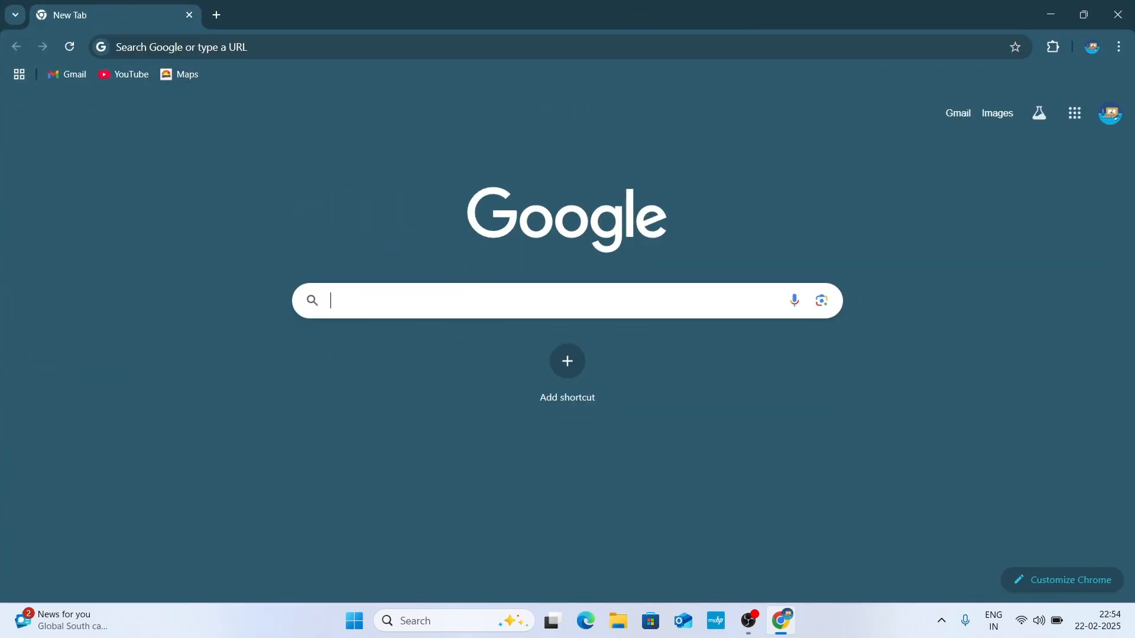
pyautogui.write('pycha')
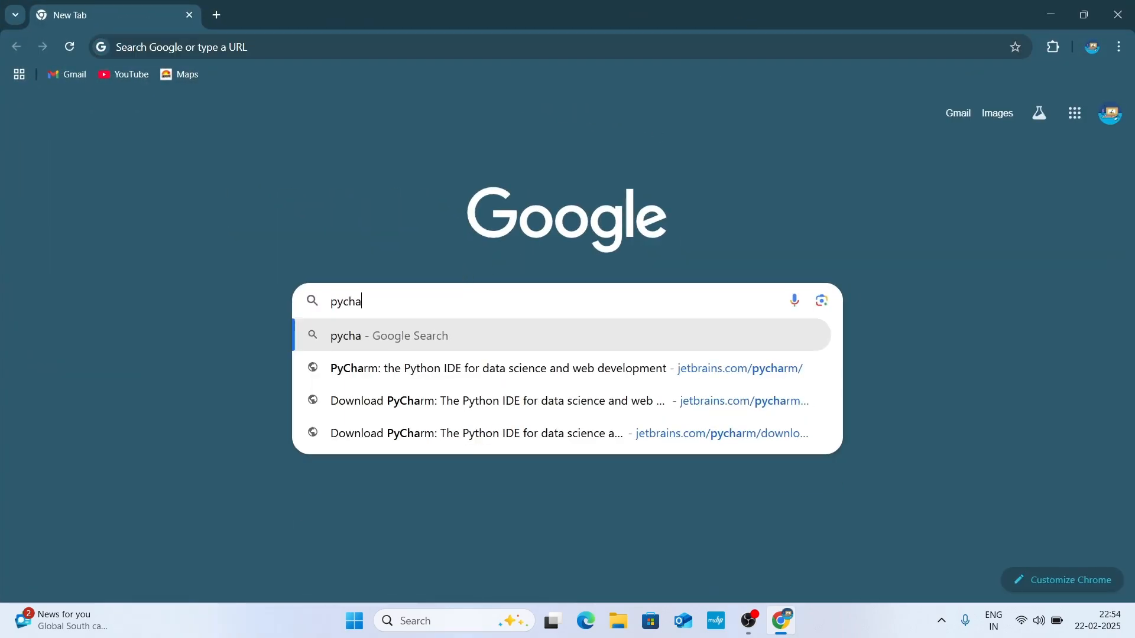
pyautogui.write('rm ide')
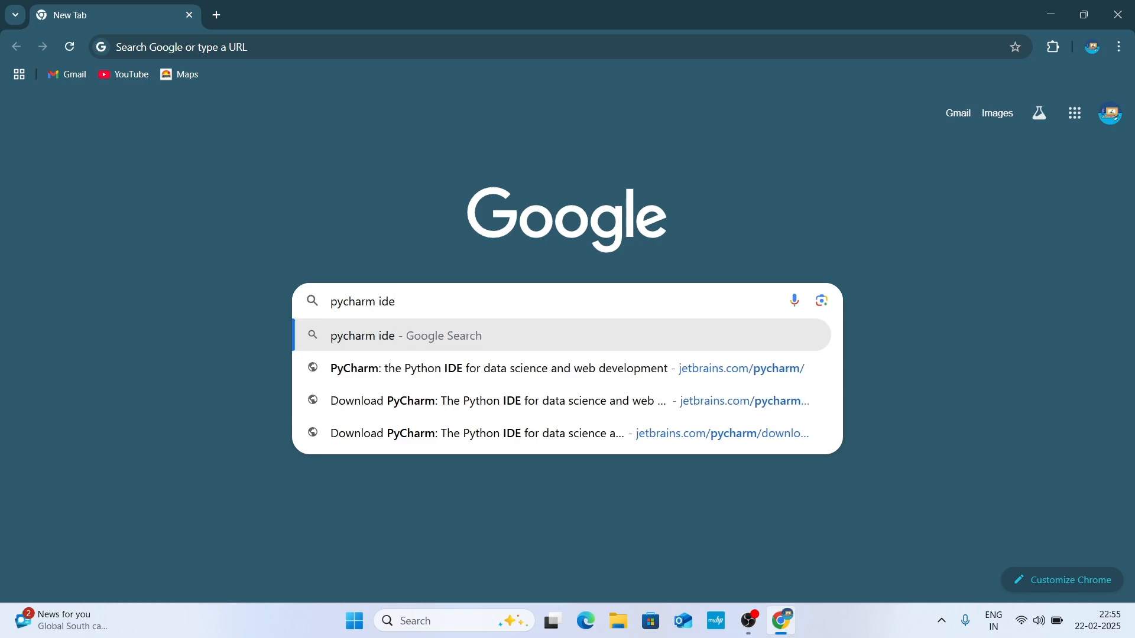
pyautogui.press('Return')
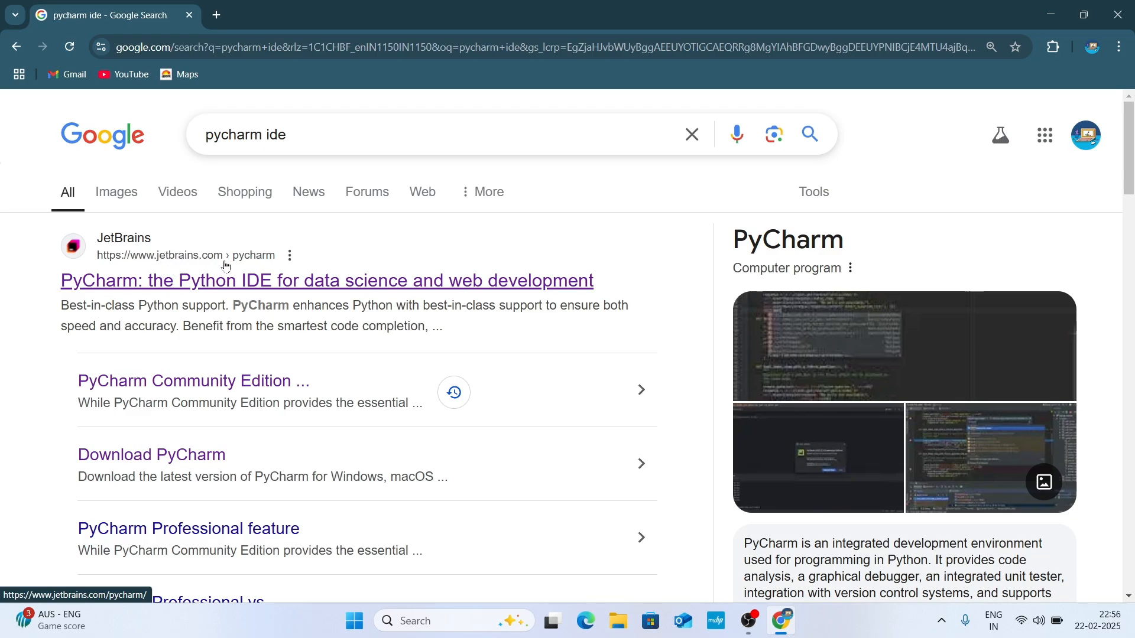
# Step: Download the Windows .exe installer of PyCharm Community Edition from the JetBrains site, check the download, and minimize the browser
pyautogui.click(239, 286)
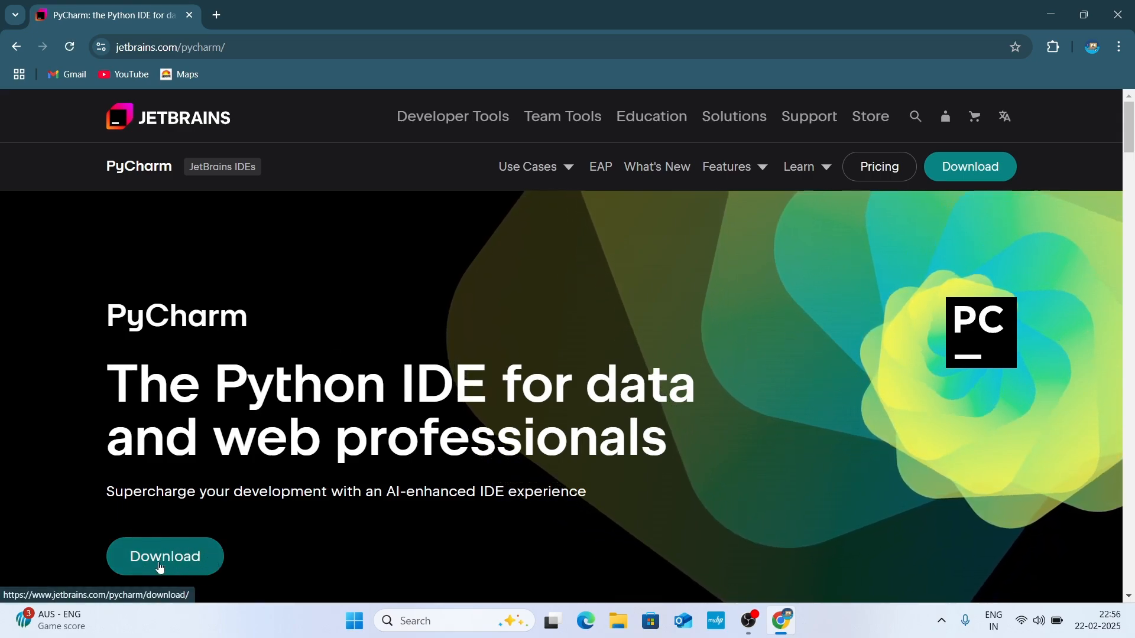
pyautogui.click(983, 173)
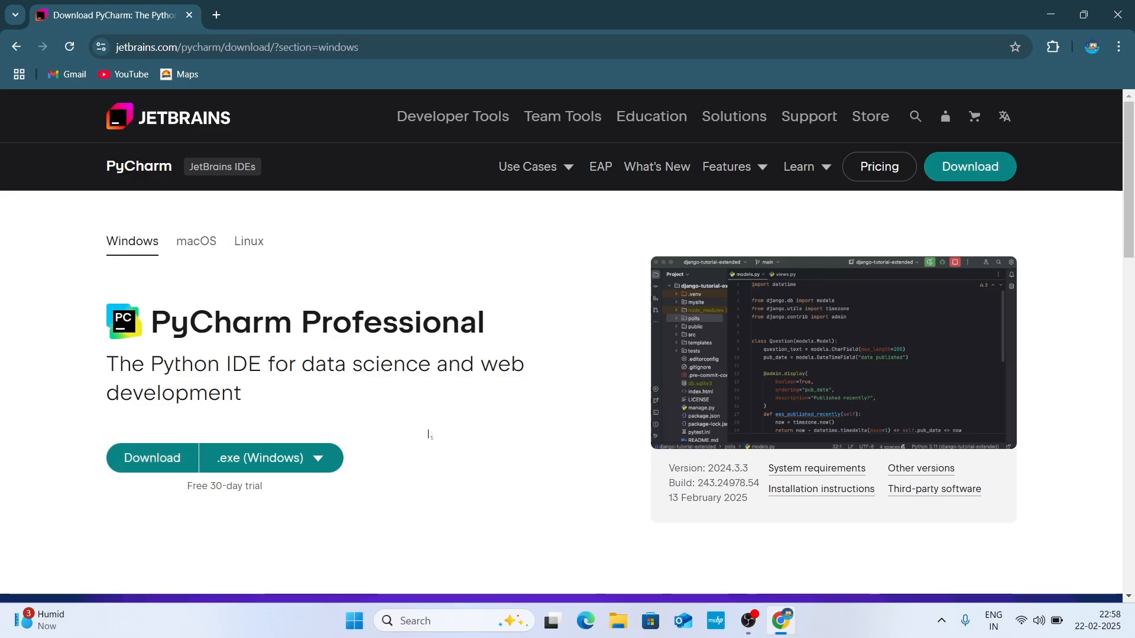
pyautogui.scroll(-6, 429, 434)
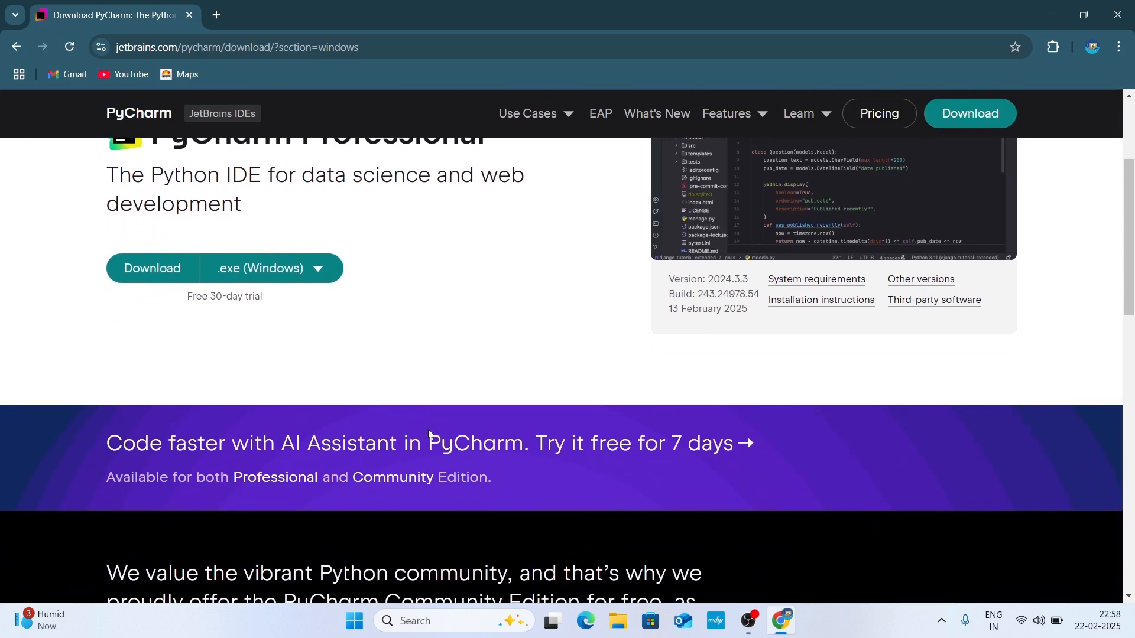
pyautogui.scroll(-5, 429, 435)
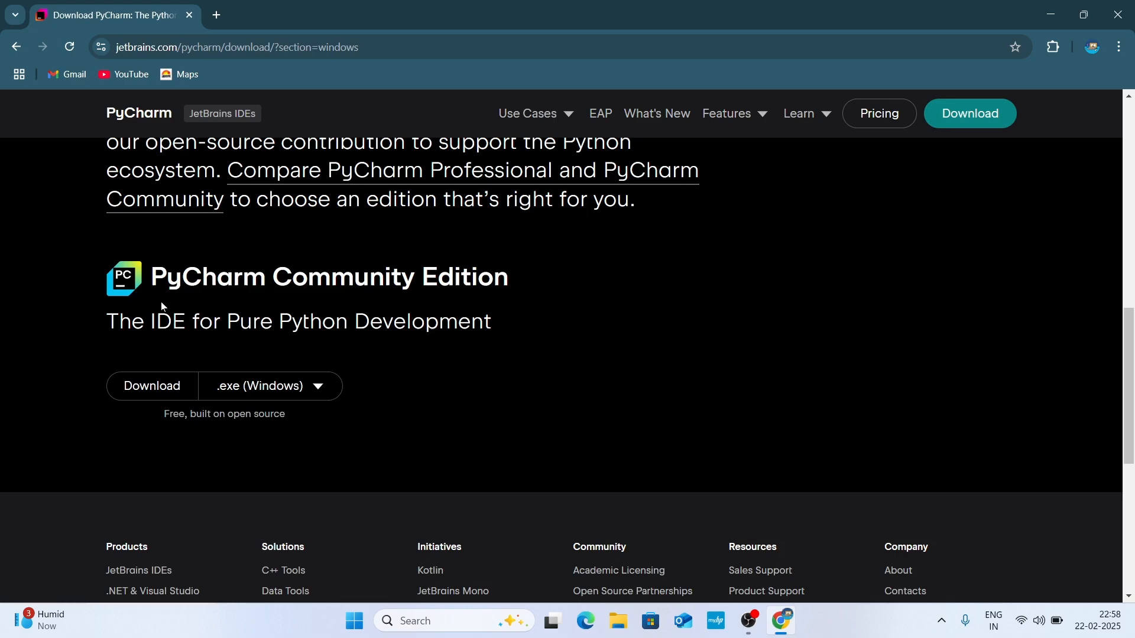
pyautogui.click(163, 398)
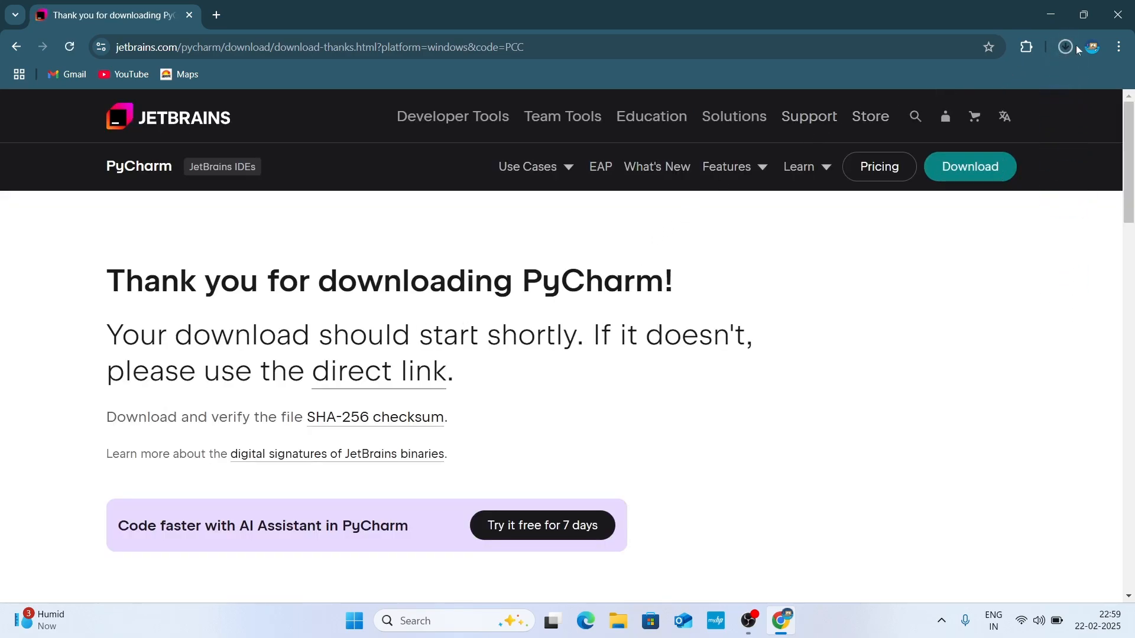
pyautogui.click(1067, 47)
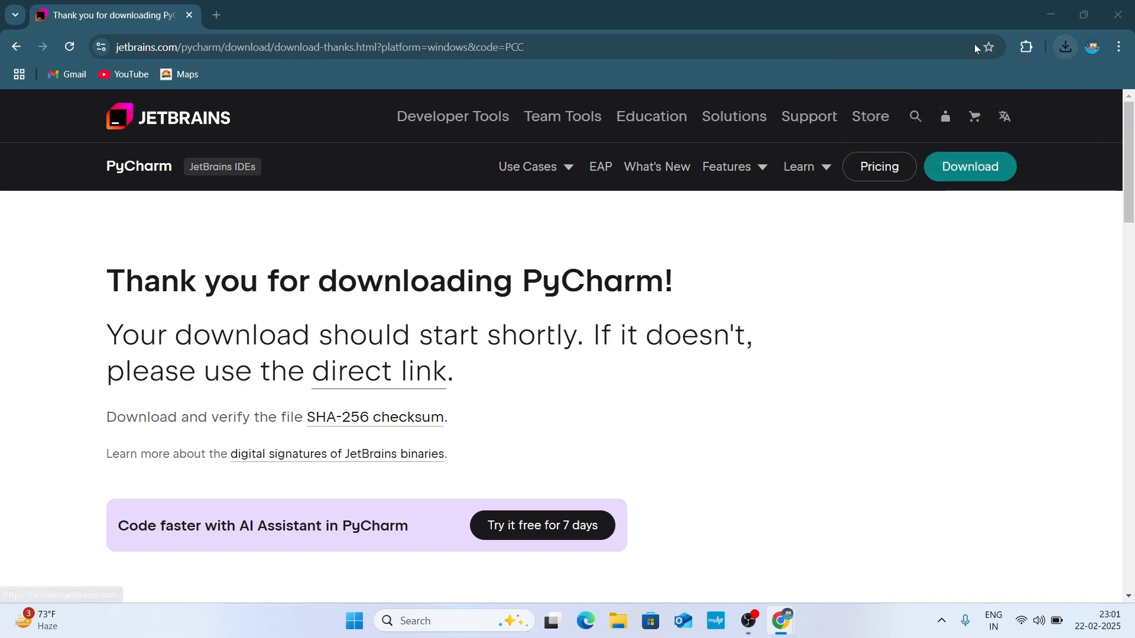
pyautogui.click(1052, 14)
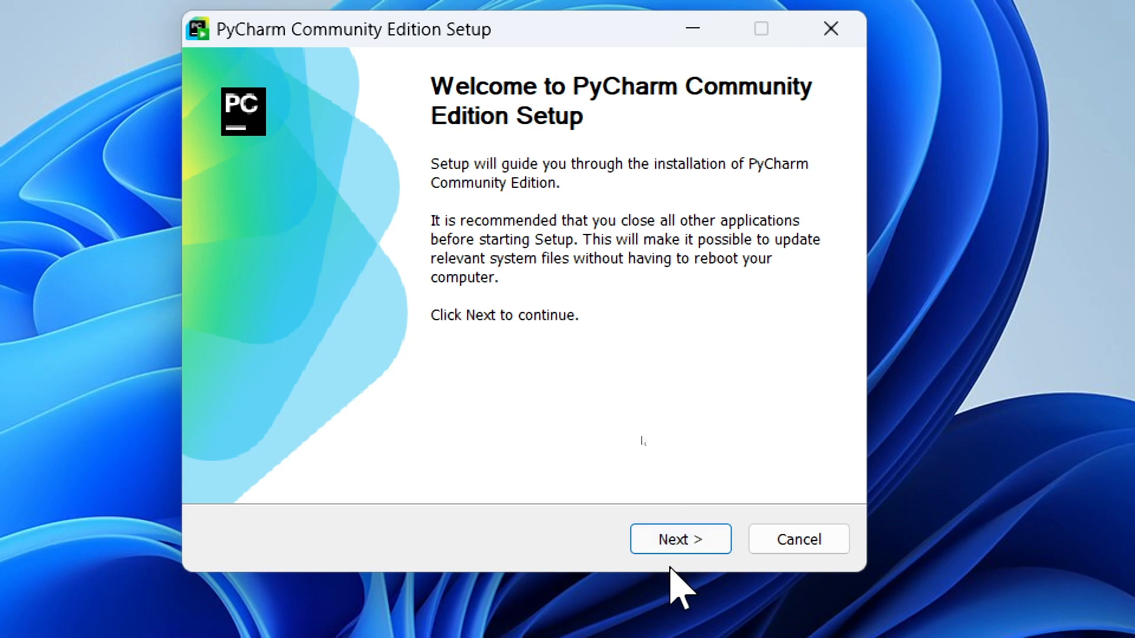
# Step: Begin PyCharm Community Edition Setup and accept the default destination folder after viewing the folder browser
pyautogui.click(681, 535)
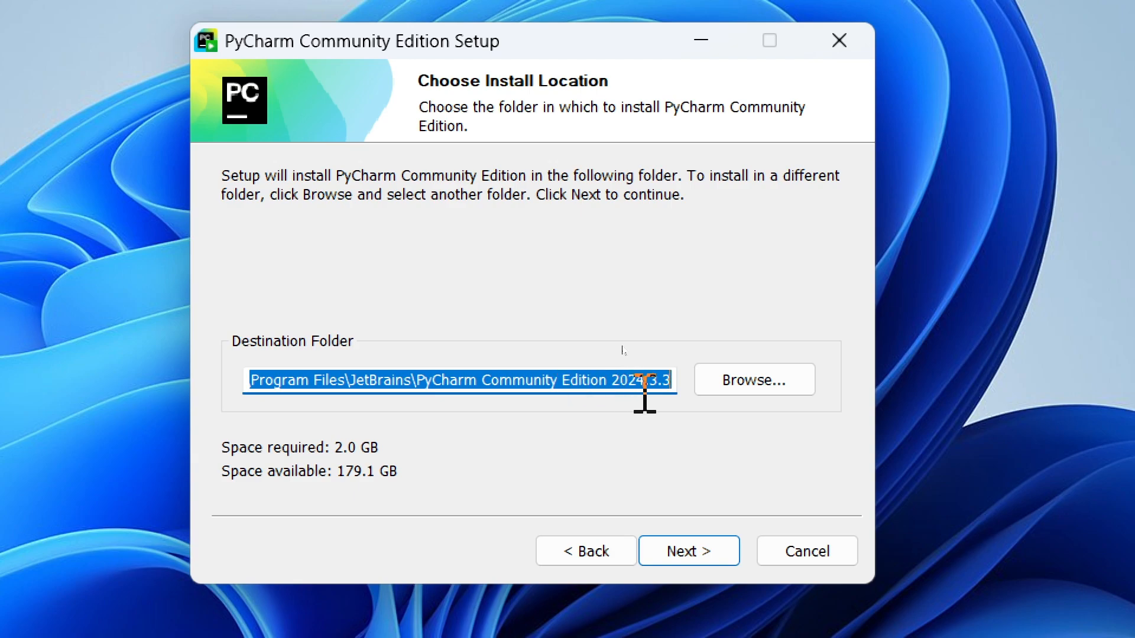
pyautogui.click(739, 380)
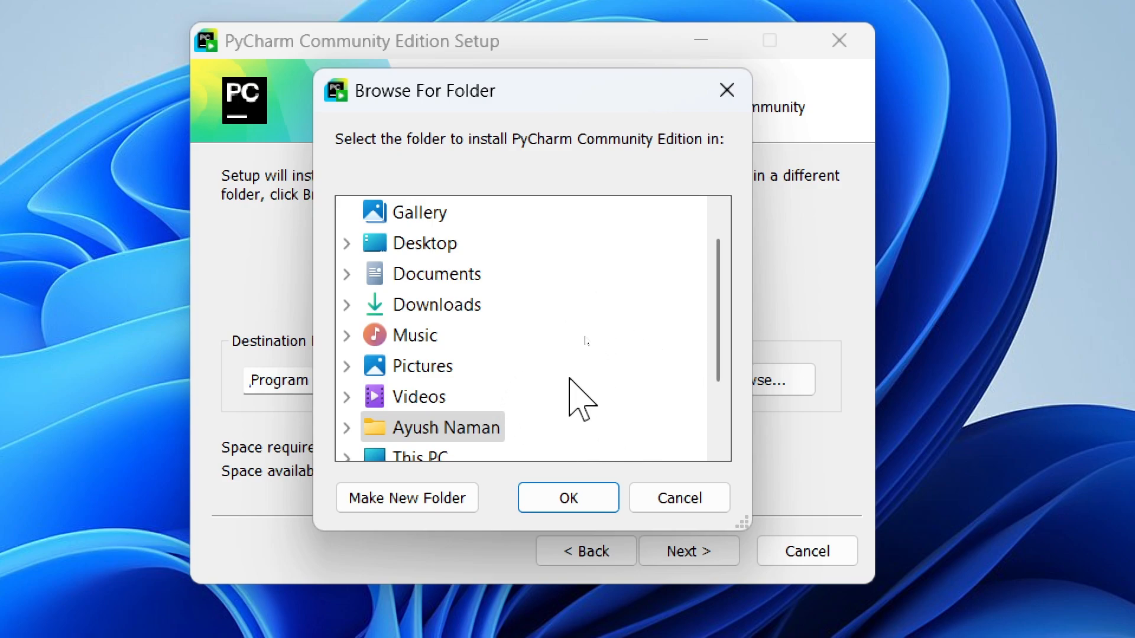
pyautogui.click(729, 93)
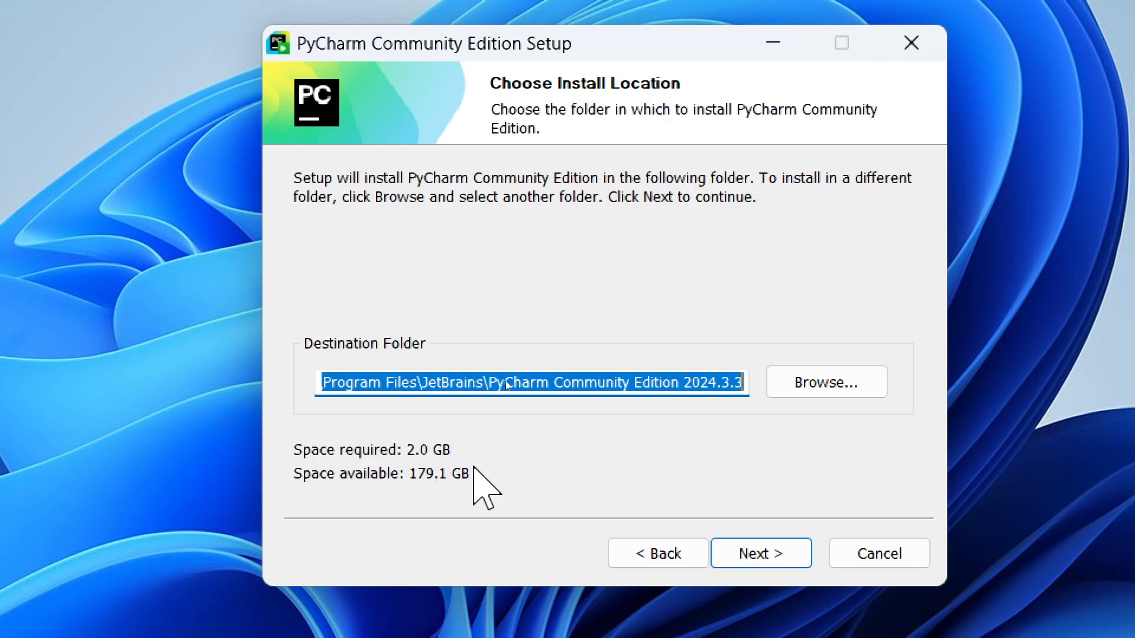
pyautogui.click(768, 558)
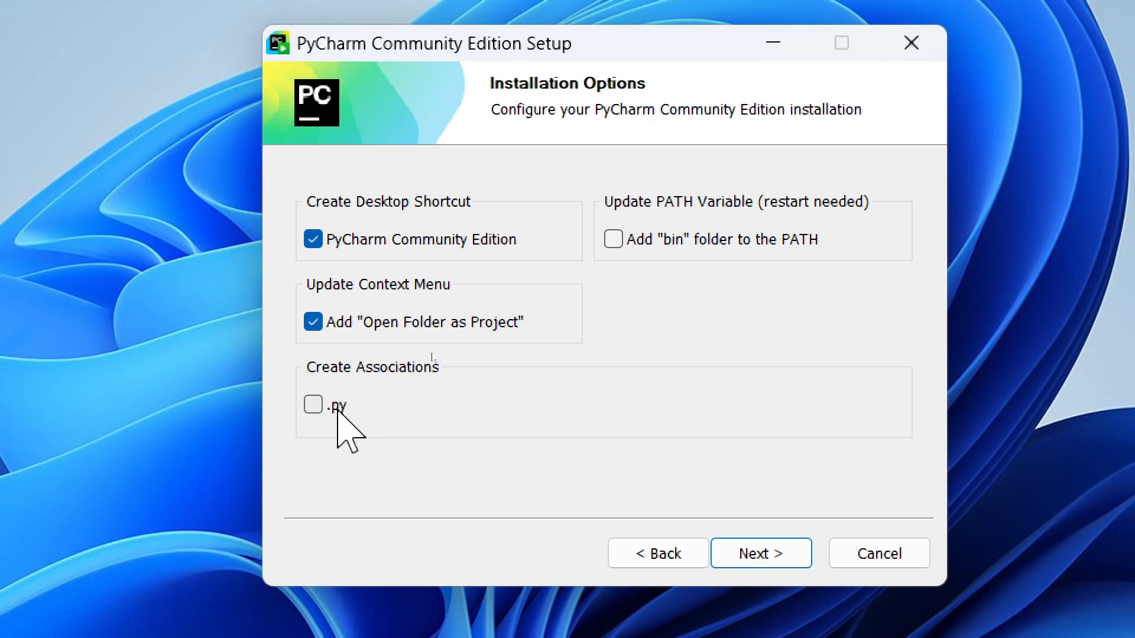
# Step: Enable the .py file association, leave the "bin" folder out of the PATH, and accept the installation options
pyautogui.click(317, 407)
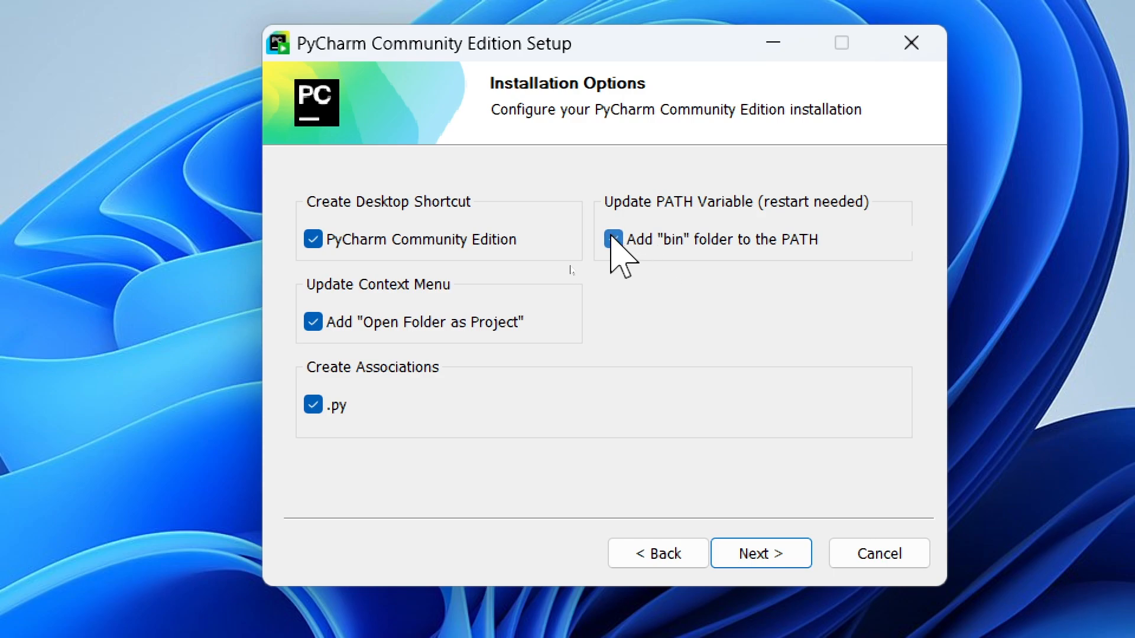
pyautogui.click(613, 239)
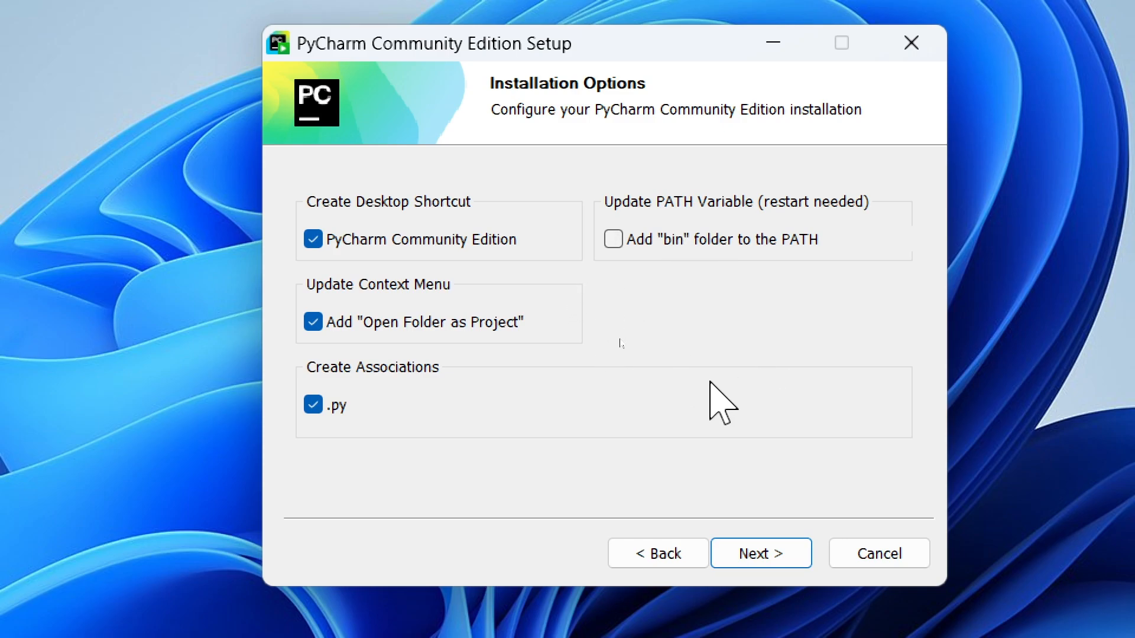
pyautogui.click(766, 562)
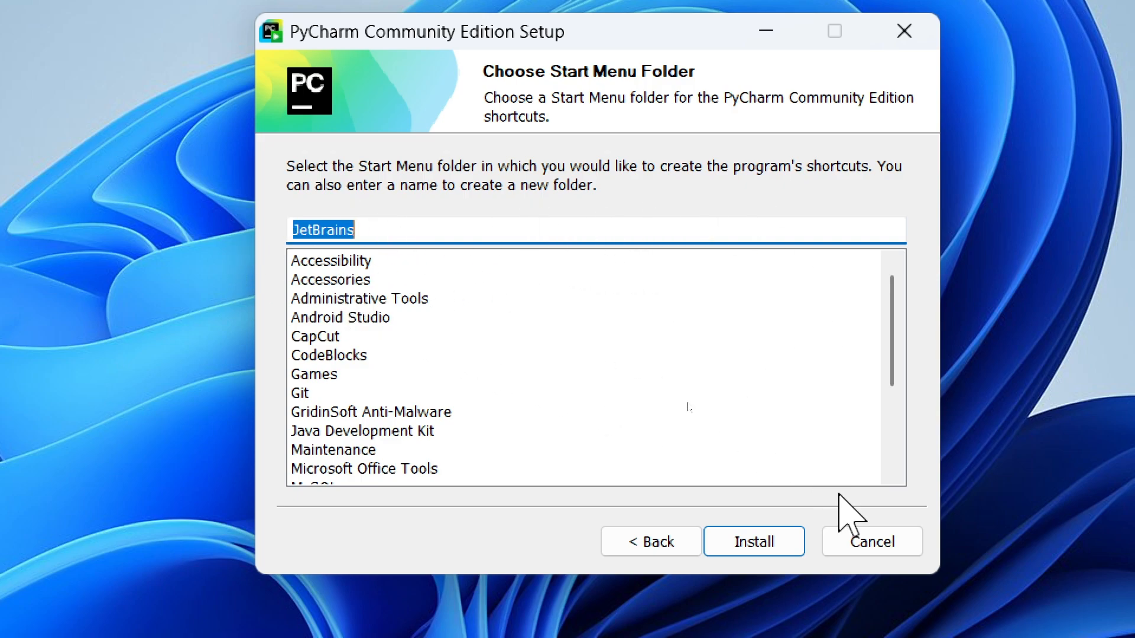
# Step: Install PyCharm with the JetBrains Start Menu folder, showing the installation details, and finish setup without running the program
pyautogui.click(755, 534)
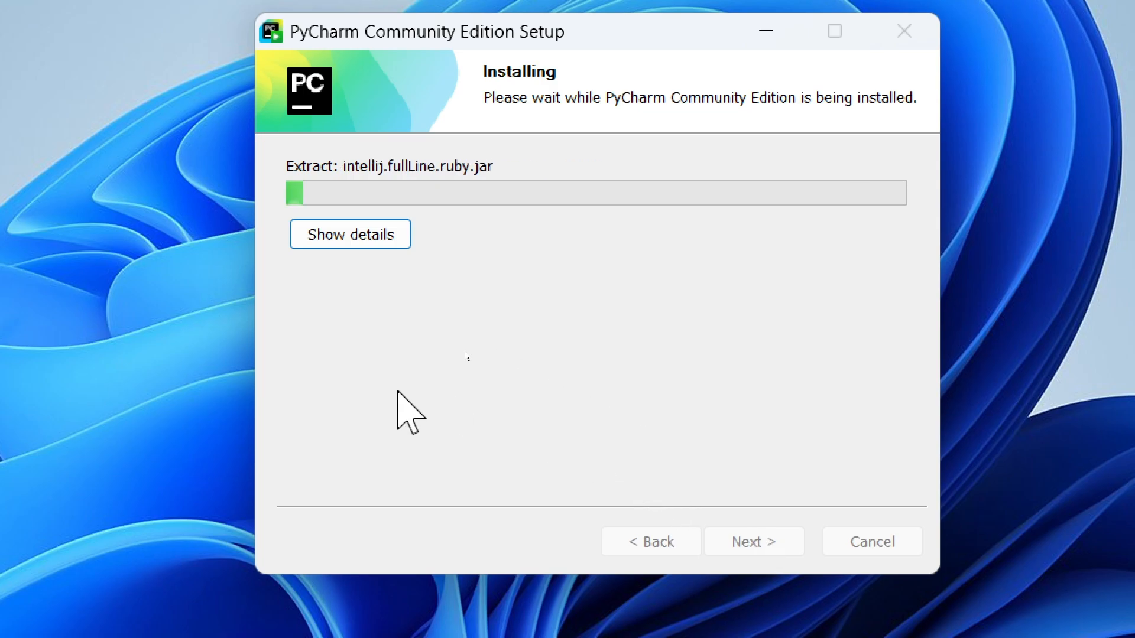
pyautogui.click(367, 234)
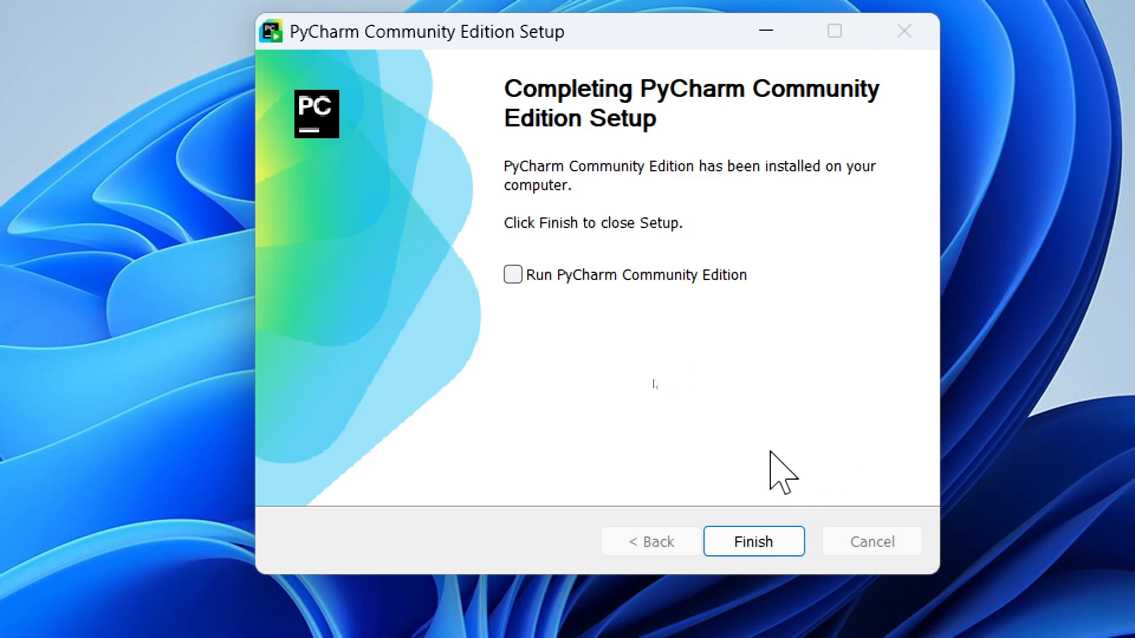
pyautogui.click(751, 542)
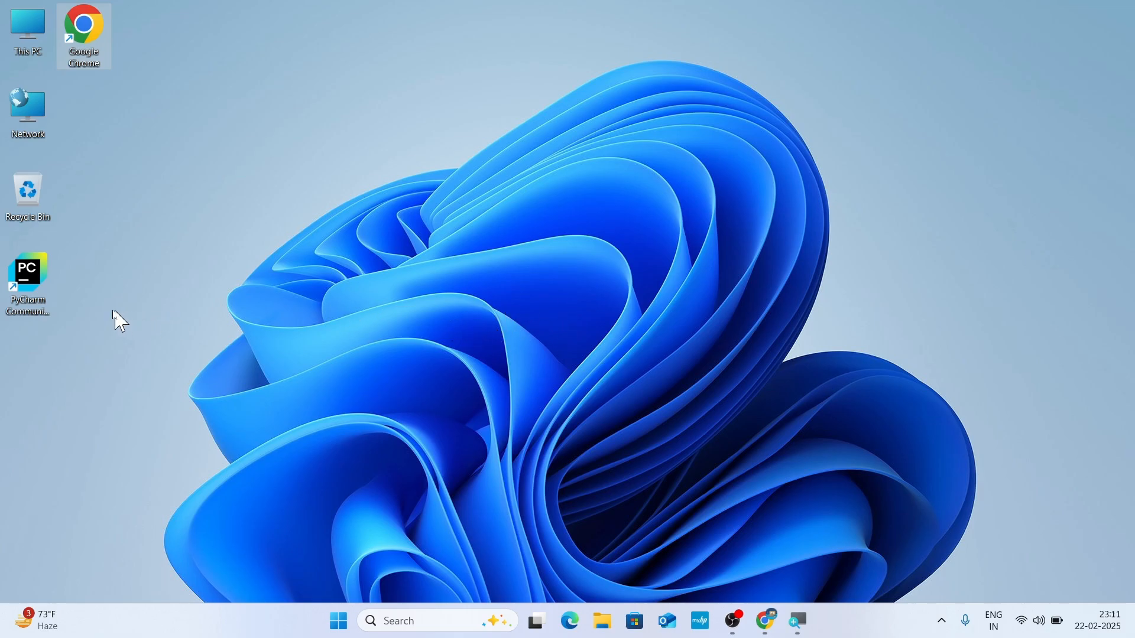
# Step: Launch PyCharm Community Edition from the desktop, go through the user agreement to its end, and accept its terms
pyautogui.click(34, 303)
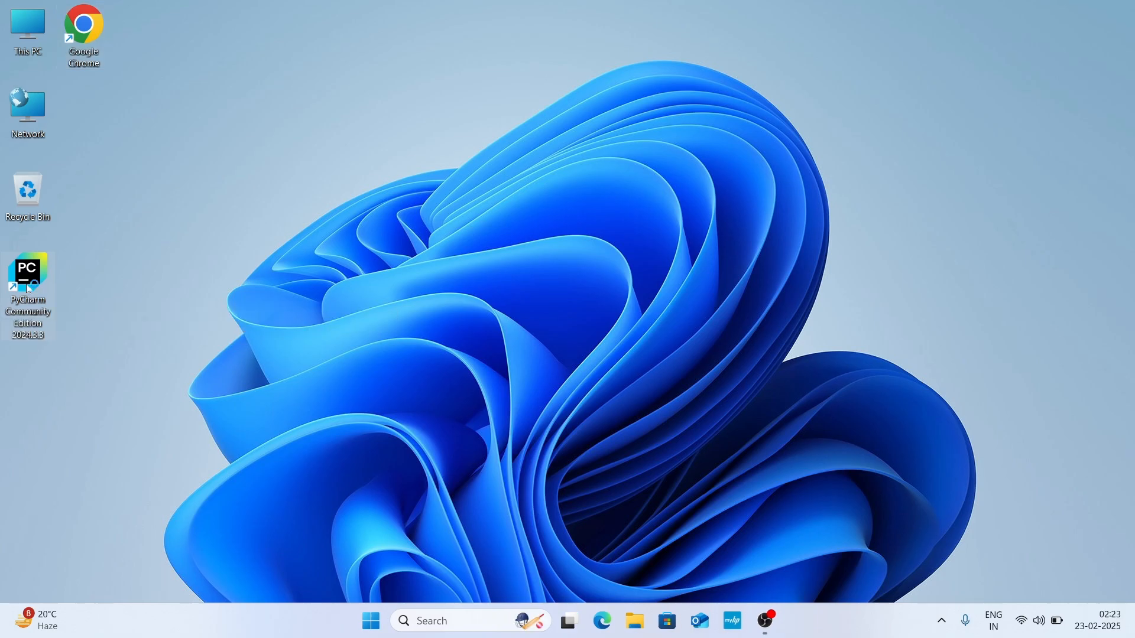
pyautogui.doubleClick(28, 289)
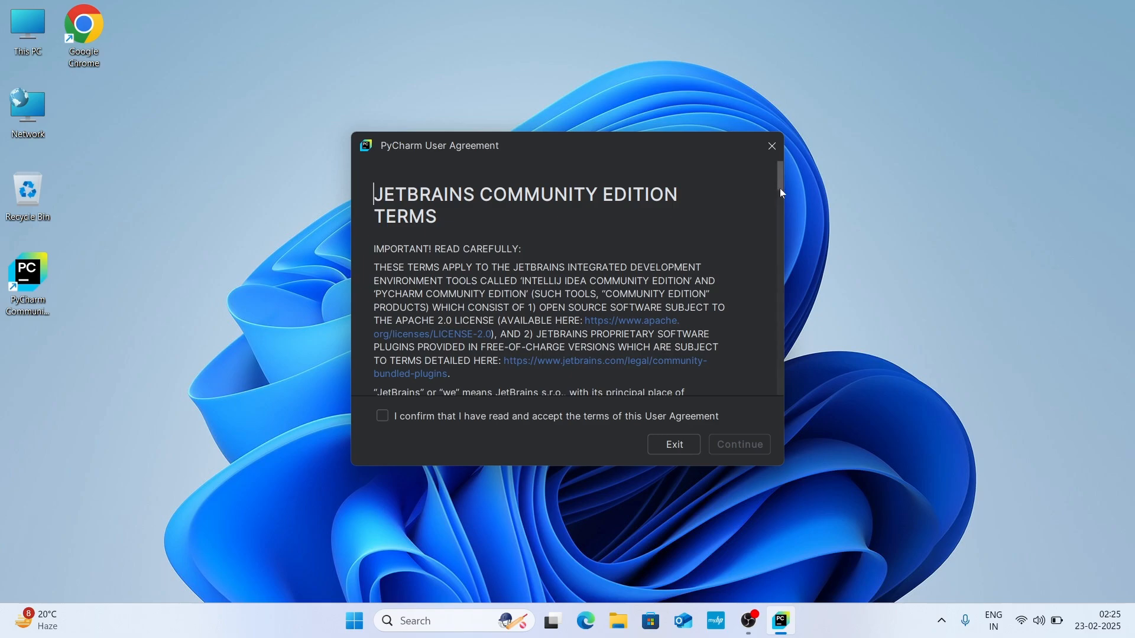
pyautogui.moveTo(781, 188); pyautogui.dragTo(788, 398)
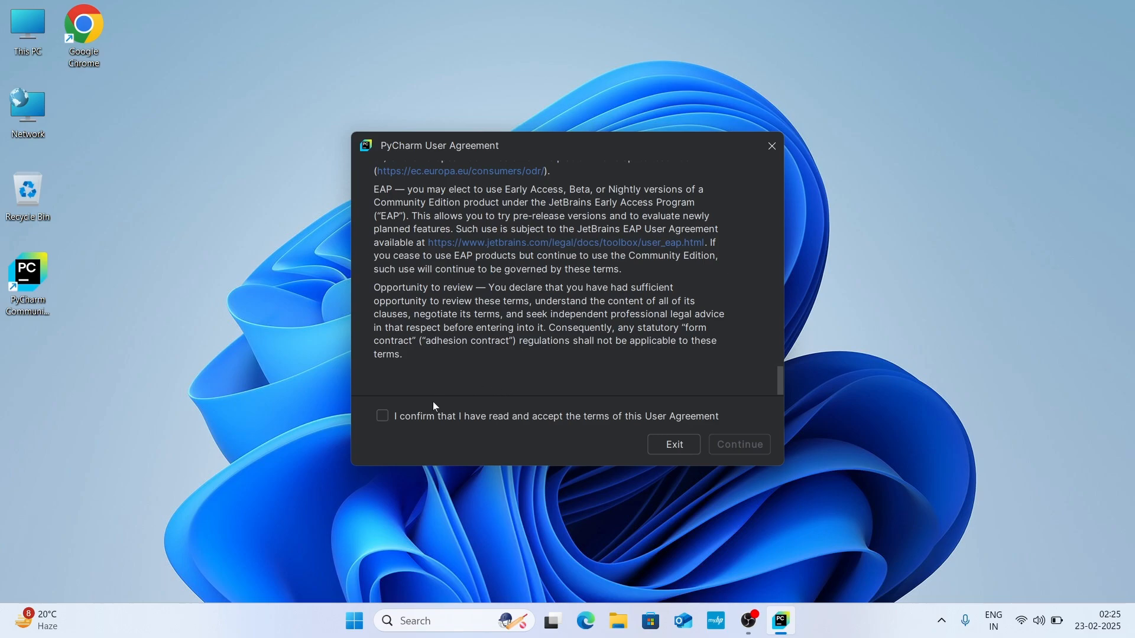
pyautogui.click(383, 417)
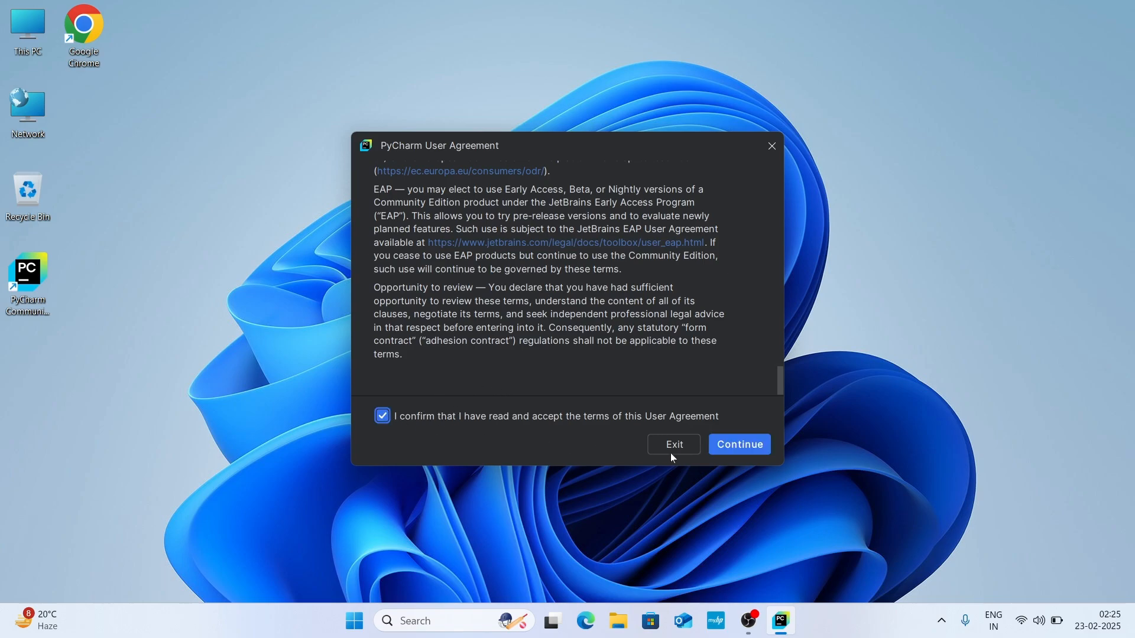
pyautogui.click(741, 451)
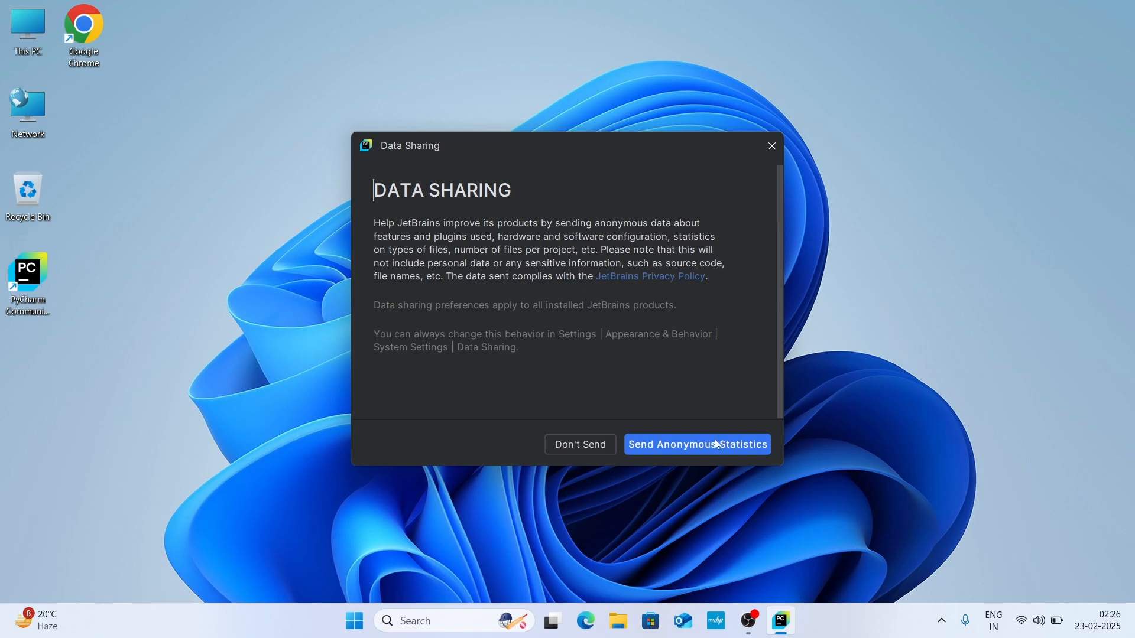
# Step: Decline sending anonymous statistics to JetBrains and skip importing settings from another editor
pyautogui.click(582, 445)
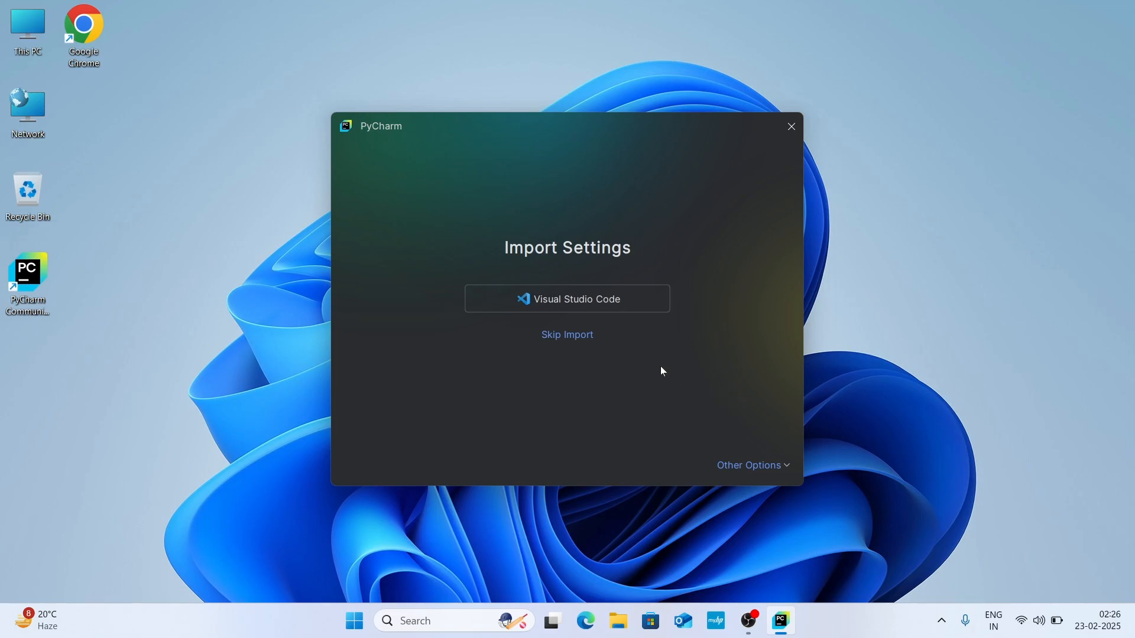
pyautogui.click(575, 337)
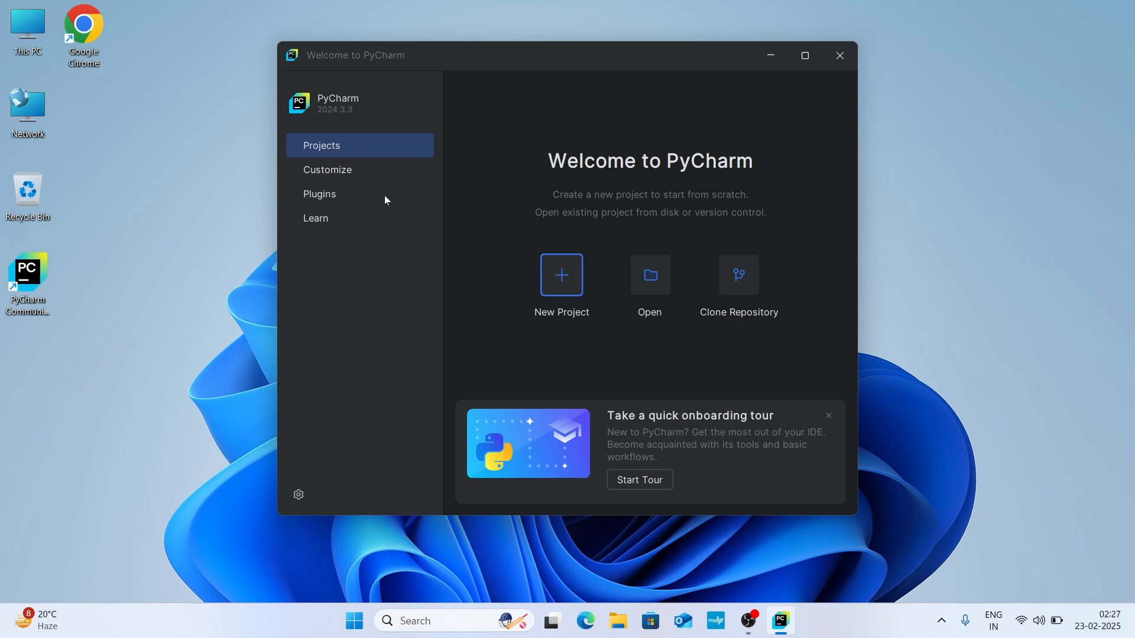
# Step: Change the PyCharm appearance theme to Light in the welcome window's customization settings
pyautogui.click(334, 175)
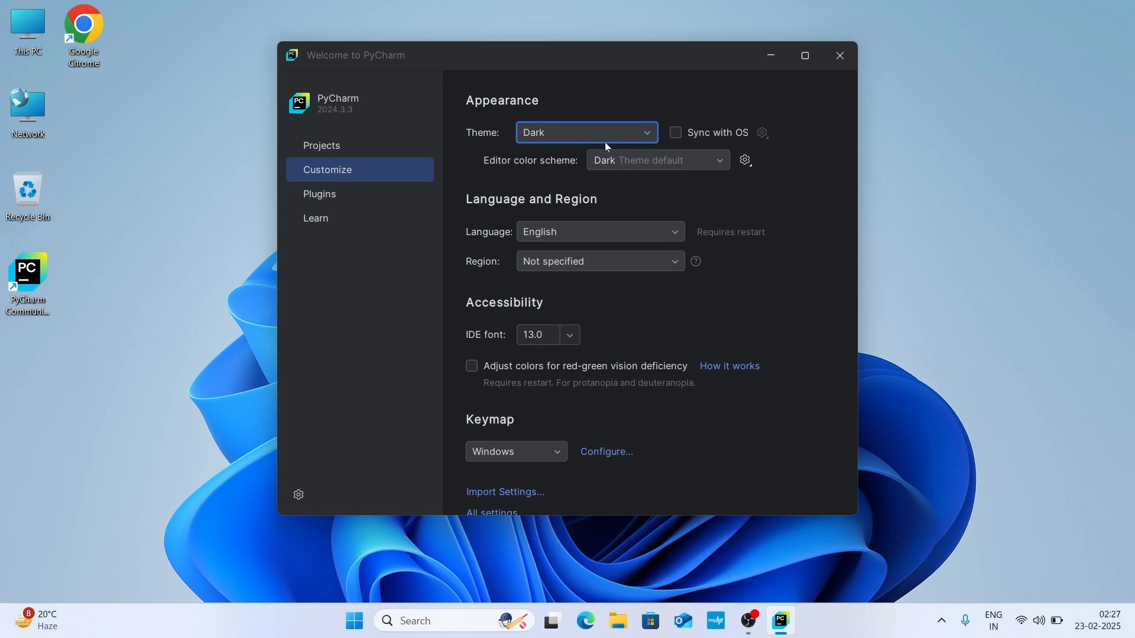
pyautogui.click(647, 133)
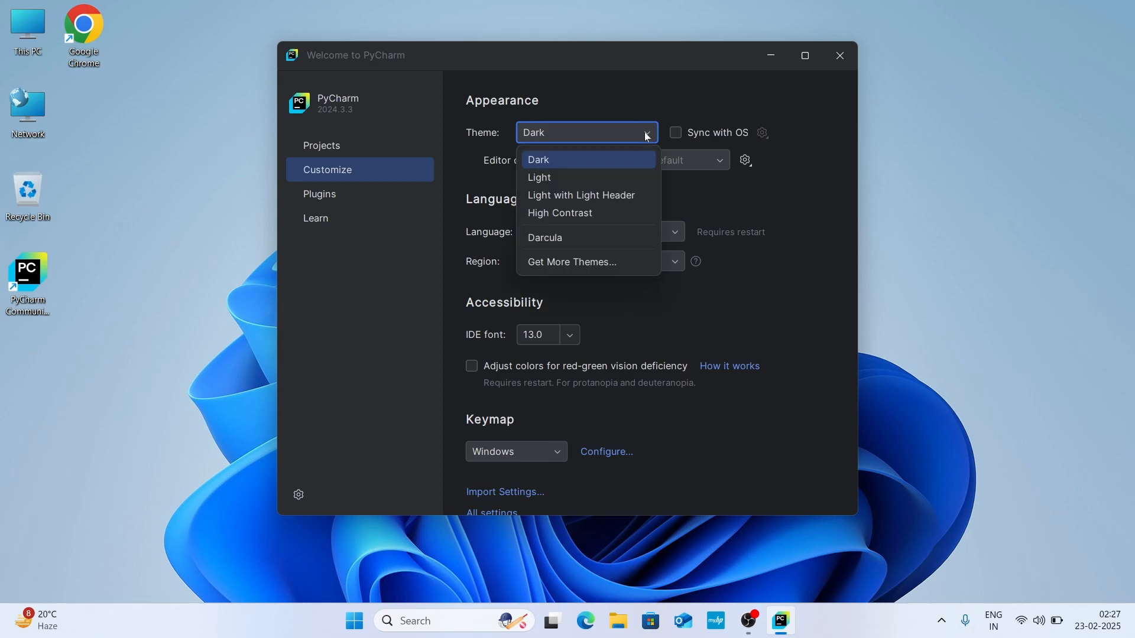
pyautogui.click(580, 180)
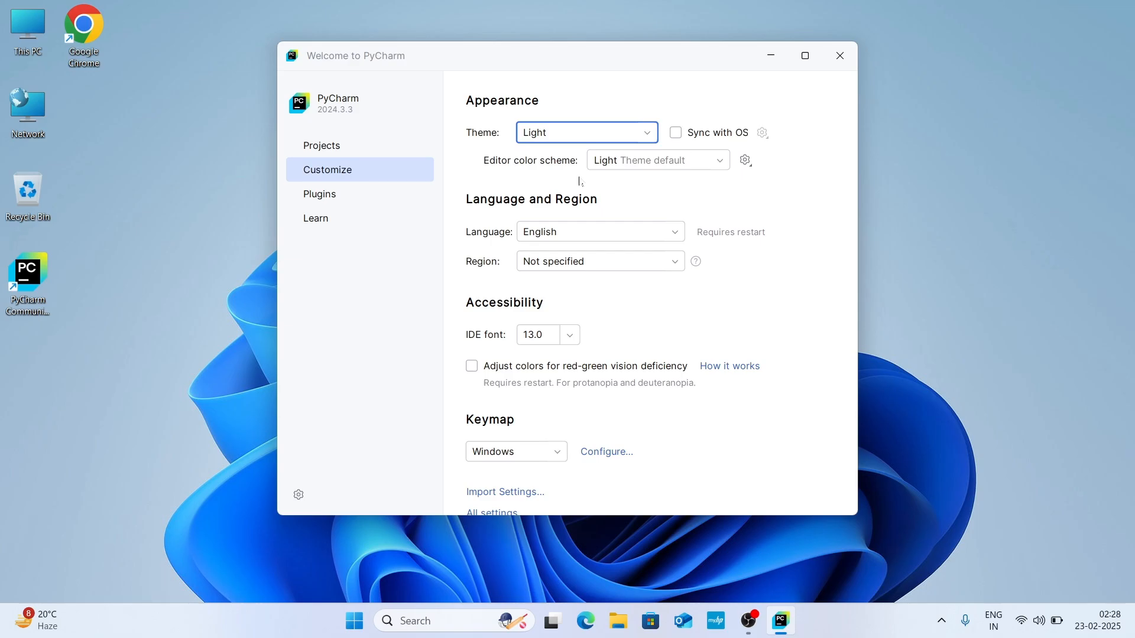
# Step: Start a new Pure Python project in a maximized window and enable creating a welcome script
pyautogui.click(331, 201)
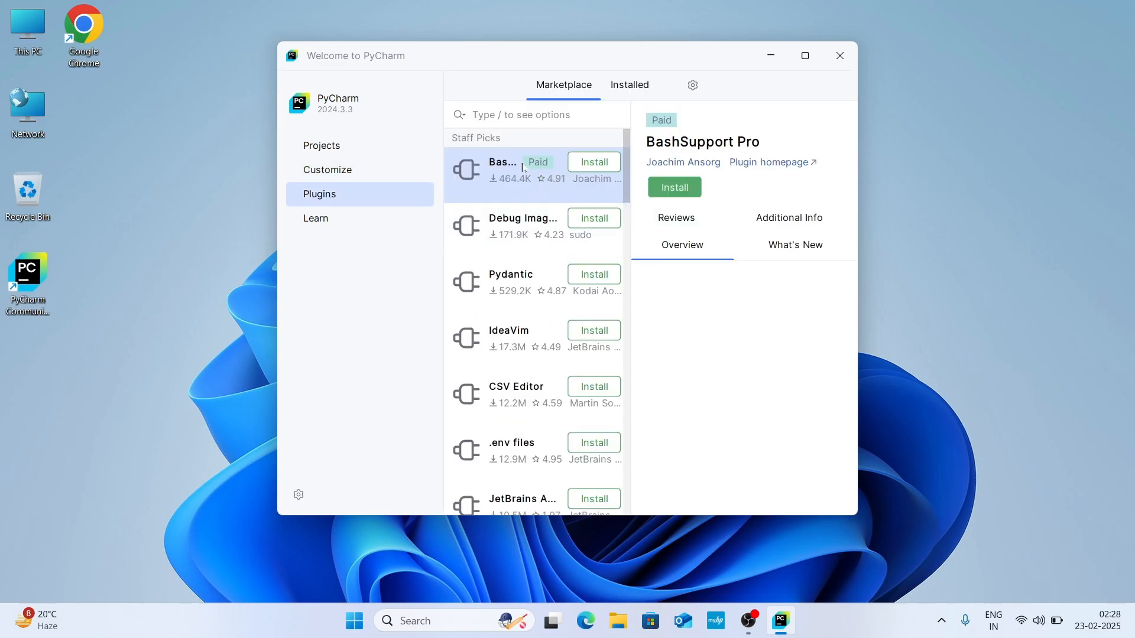
pyautogui.click(327, 149)
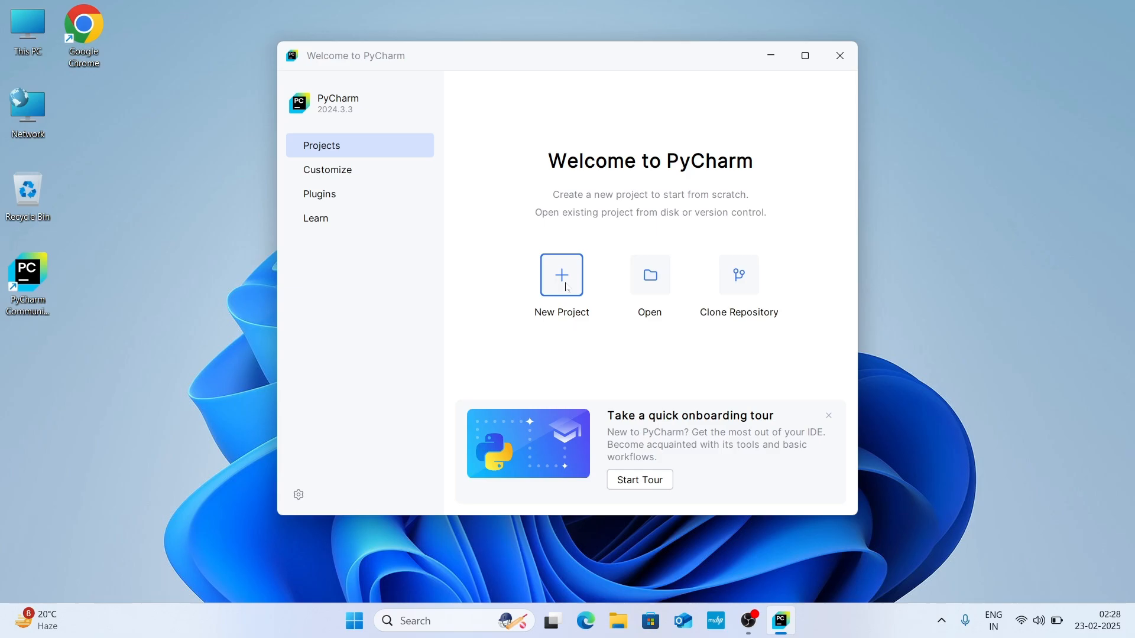
pyautogui.click(565, 288)
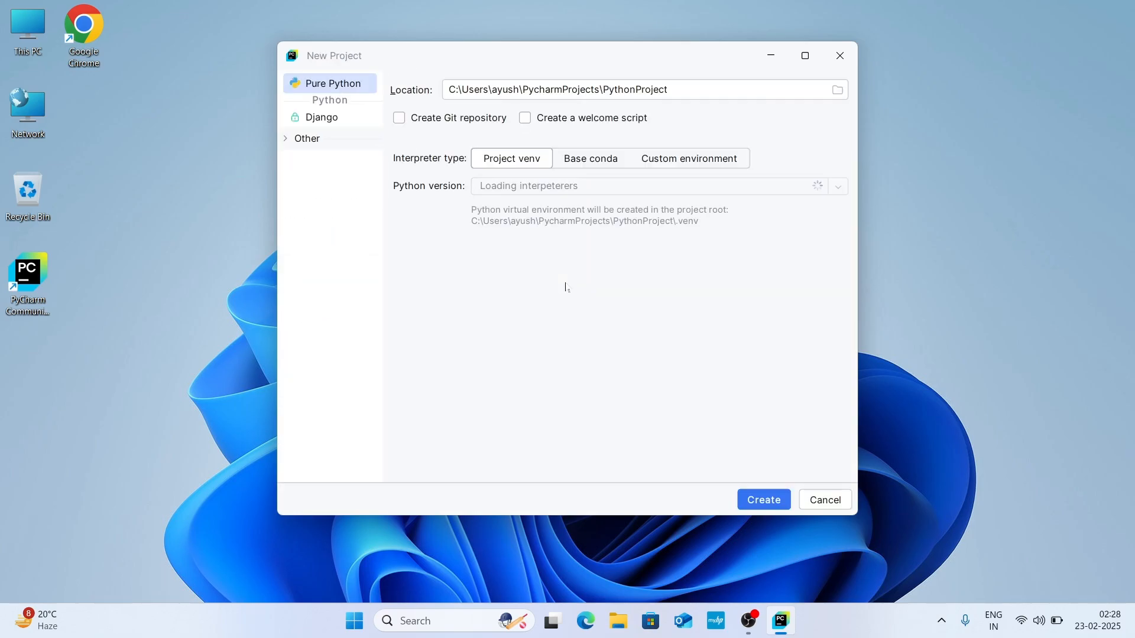
pyautogui.click(805, 56)
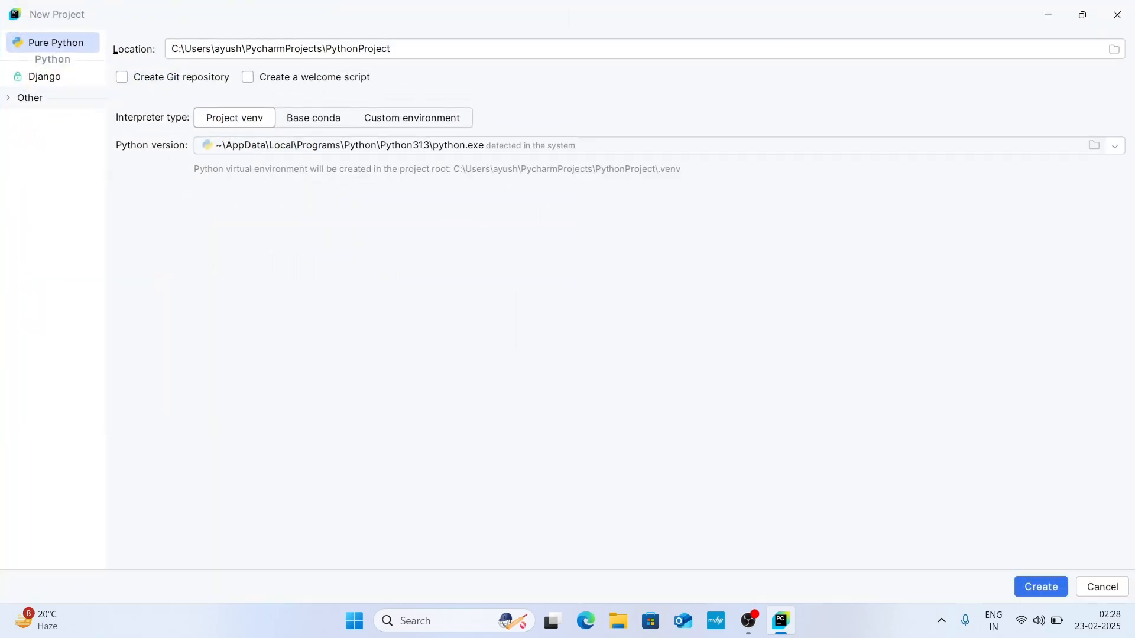
pyautogui.click(248, 79)
pyautogui.doubleClick(358, 49)
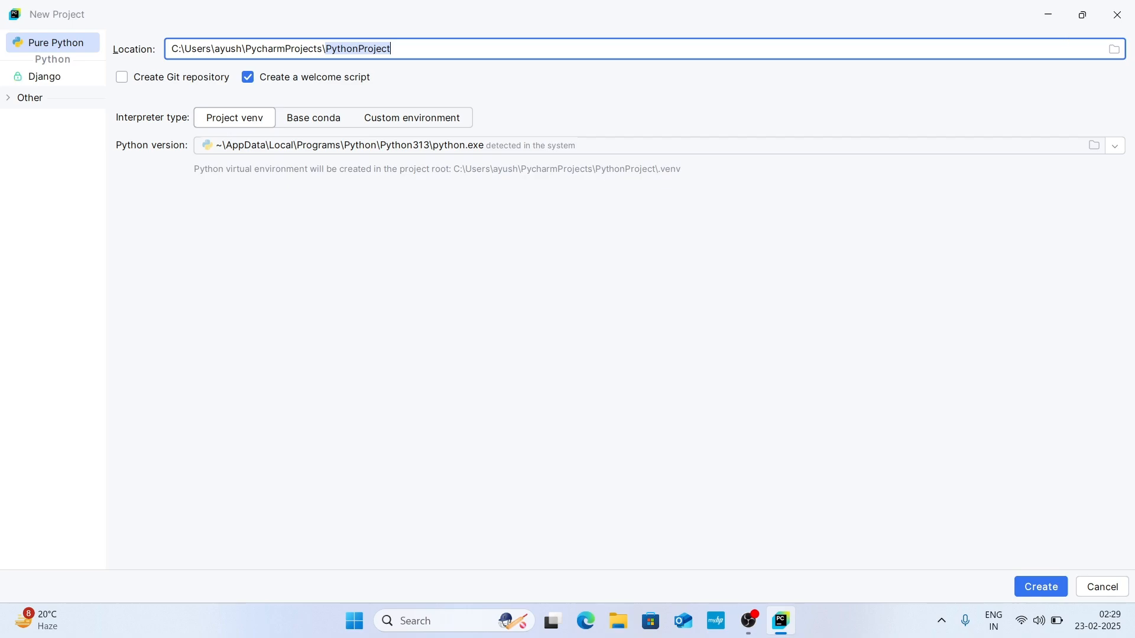
pyautogui.click(1114, 51)
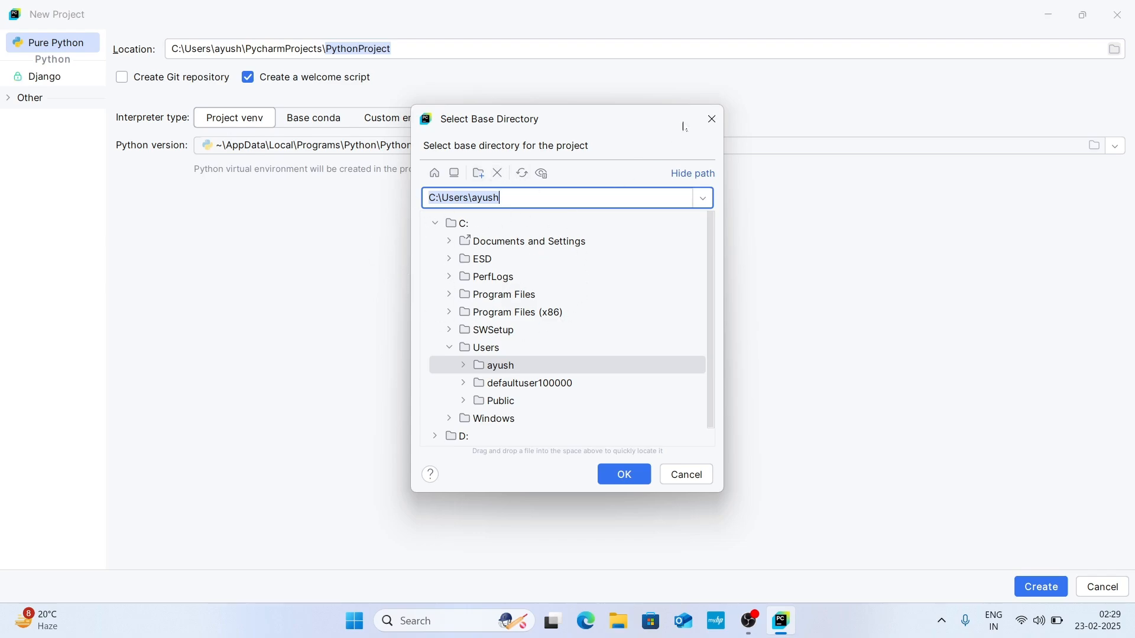
pyautogui.click(710, 120)
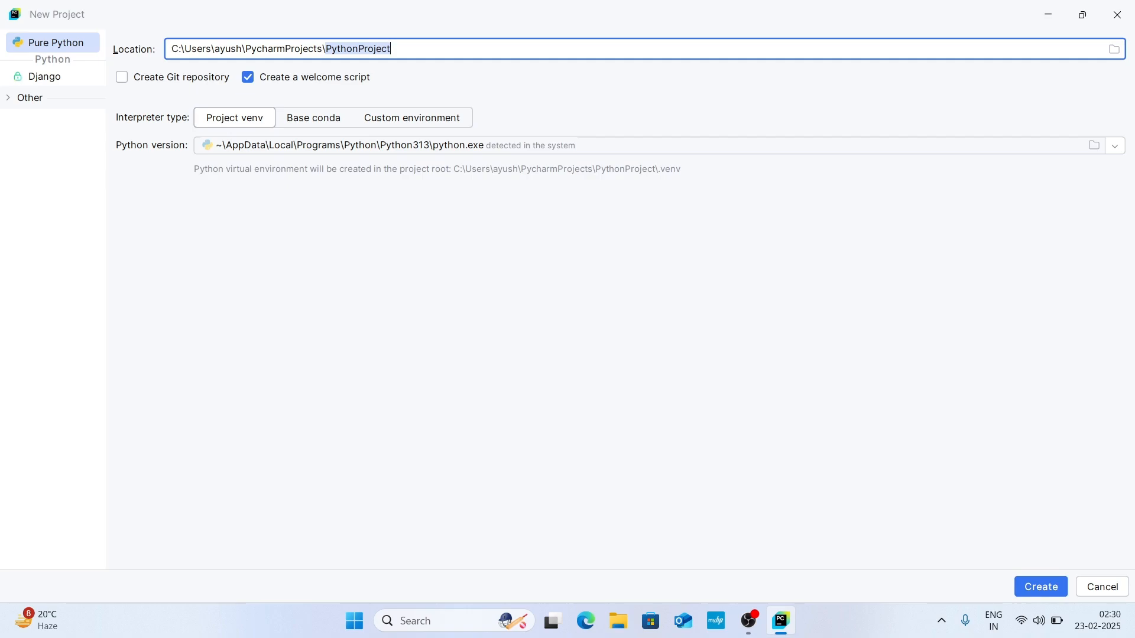
# Step: Replace the project folder name at the end of the location path with "My First Python Project"
pyautogui.press('Right')
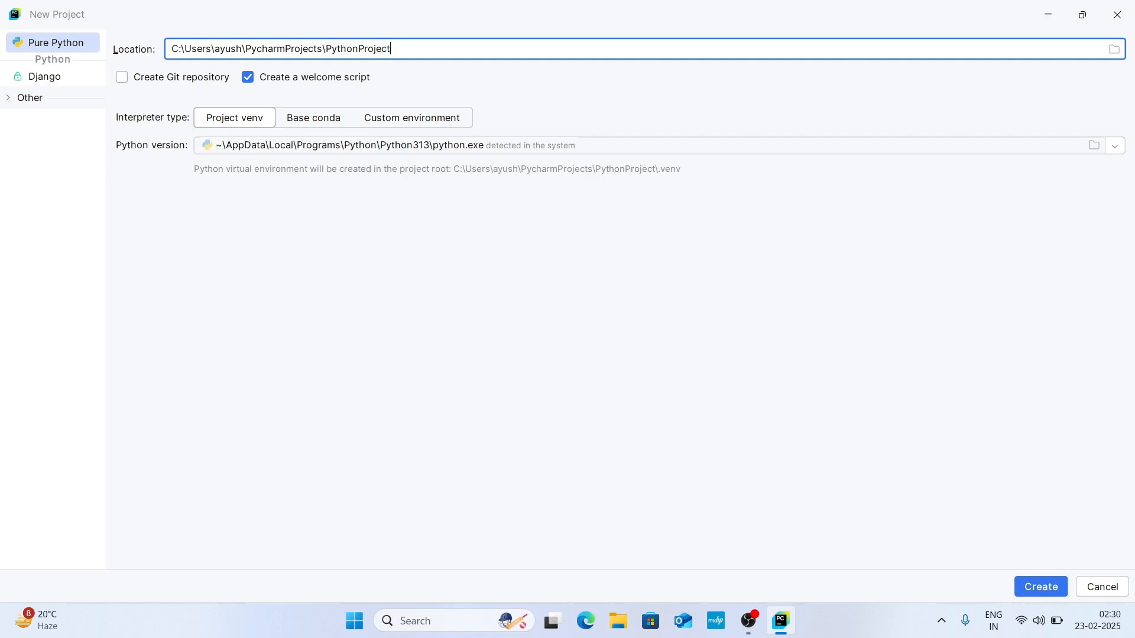
pyautogui.press('BackSpace')
pyautogui.press('BackSpace')
pyautogui.press('BackSpace')
pyautogui.press('BackSpace')
pyautogui.press('BackSpace')
pyautogui.press('BackSpace')
pyautogui.press('BackSpace')
pyautogui.press('BackSpace')
pyautogui.press('BackSpace')
pyautogui.press('BackSpace')
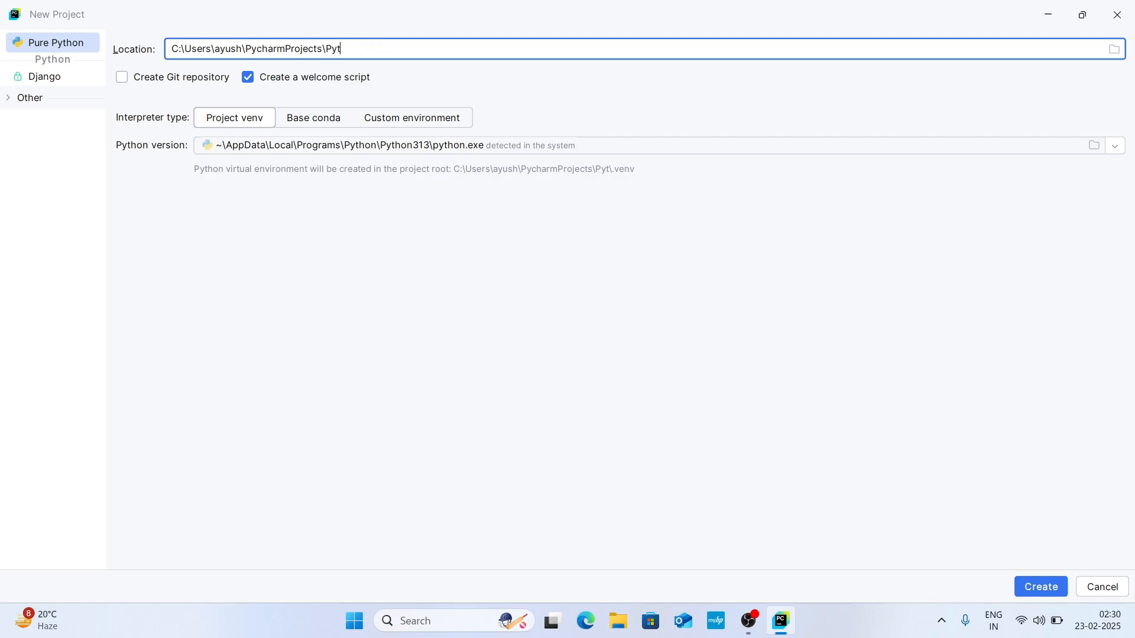
pyautogui.press('BackSpace')
pyautogui.press('BackSpace')
pyautogui.press('BackSpace')
pyautogui.write('My First Pytho')
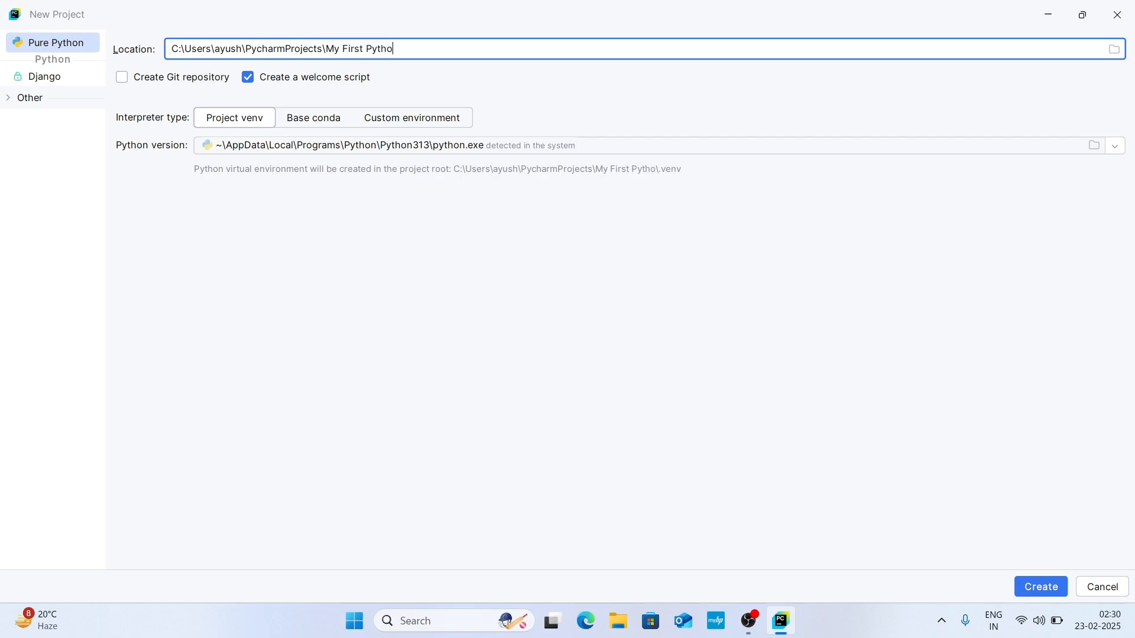
pyautogui.write('n Project')
# Step: Check the offered Python versions, keep the detected Python313 interpreter, and create the project, maximizing its window
pyautogui.click(1116, 148)
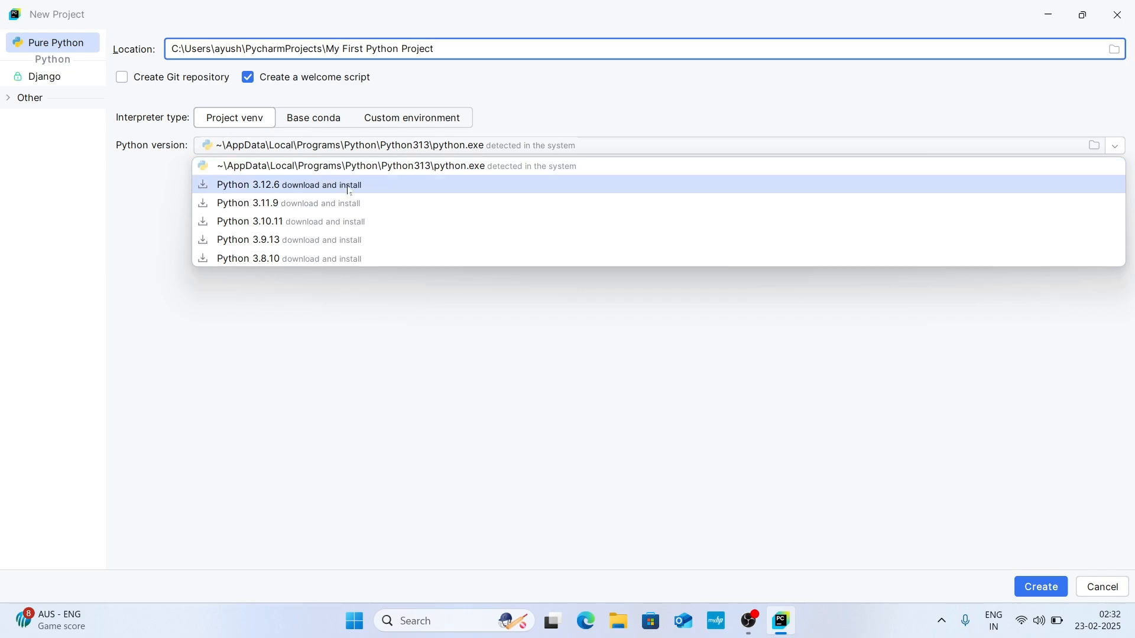
pyautogui.click(147, 189)
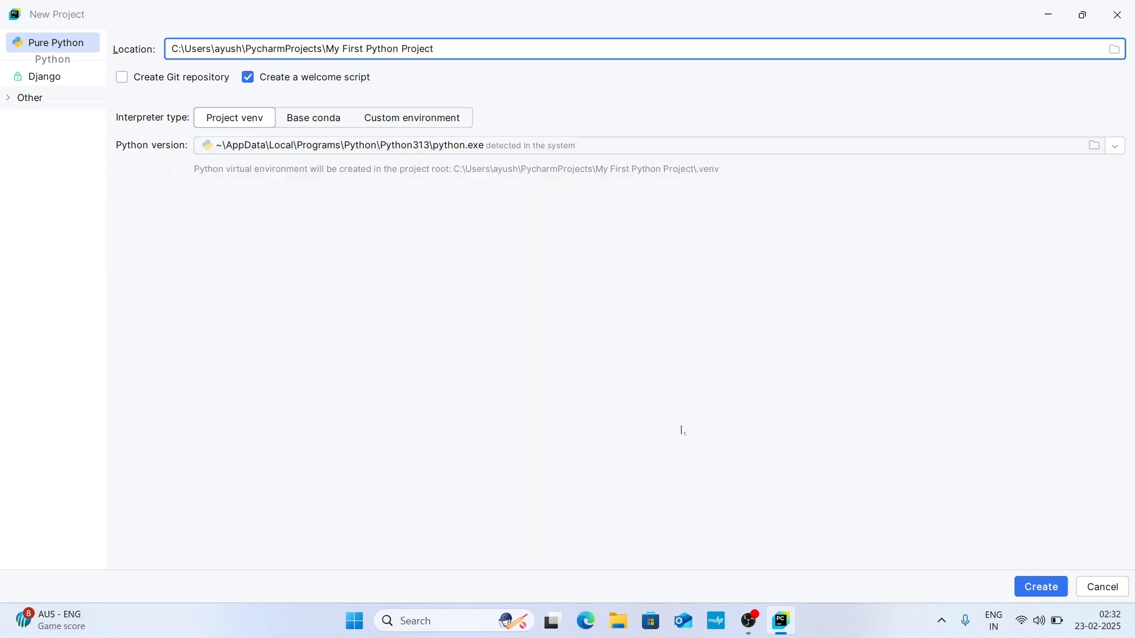
pyautogui.click(1054, 589)
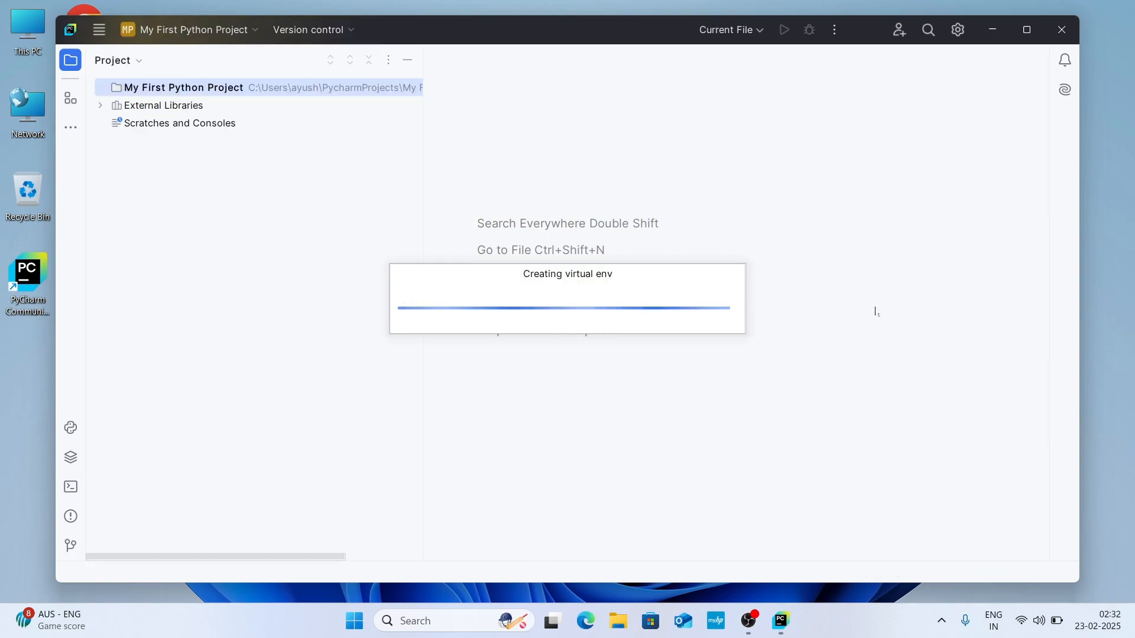
pyautogui.click(1029, 30)
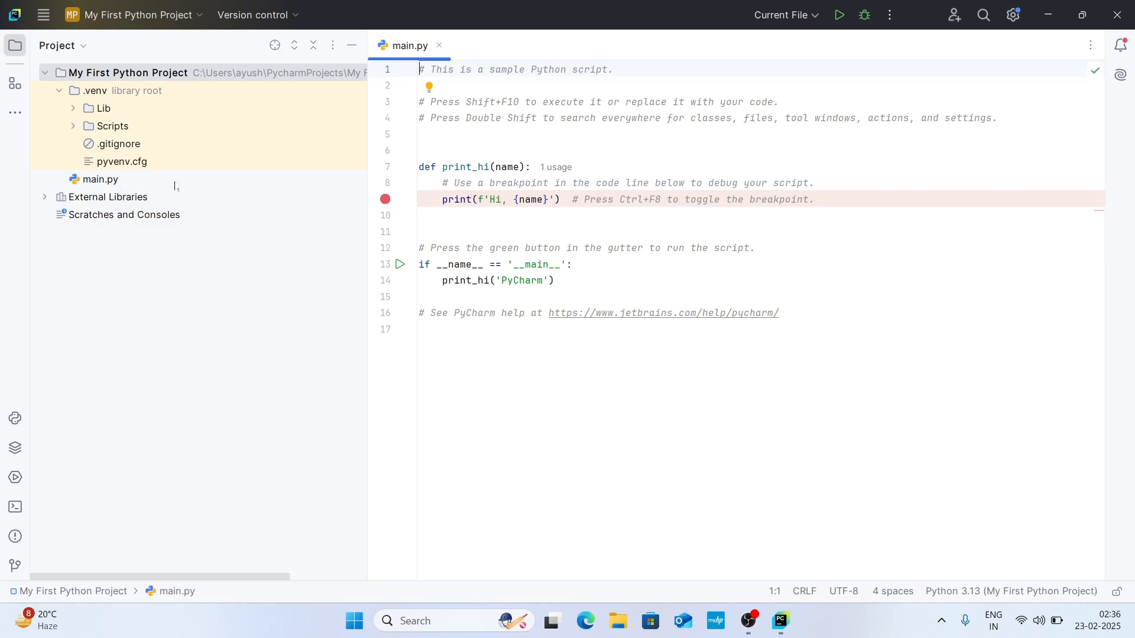
# Step: Run the sample main.py script and highlight the greeting line in its output
pyautogui.click(121, 180)
pyautogui.click(484, 232)
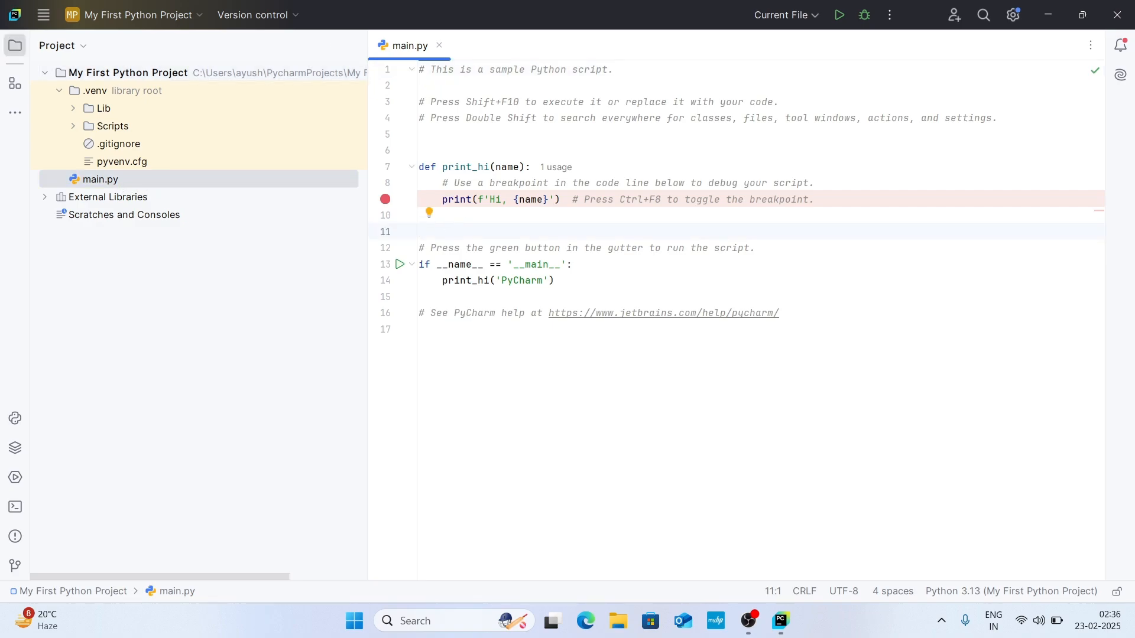
pyautogui.click(557, 281)
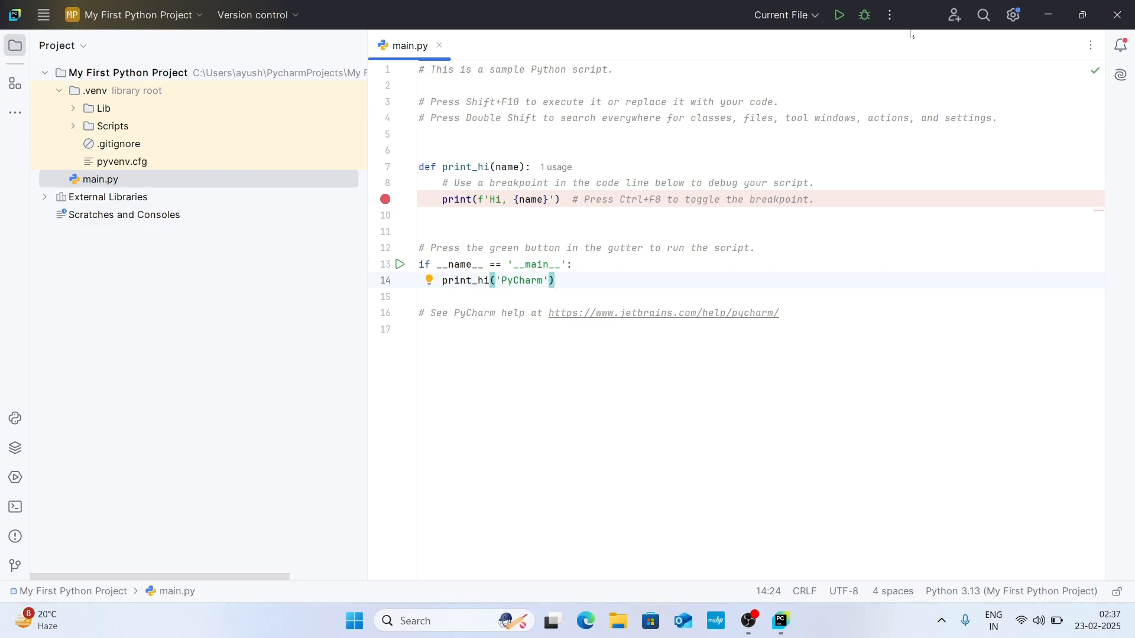
pyautogui.click(840, 22)
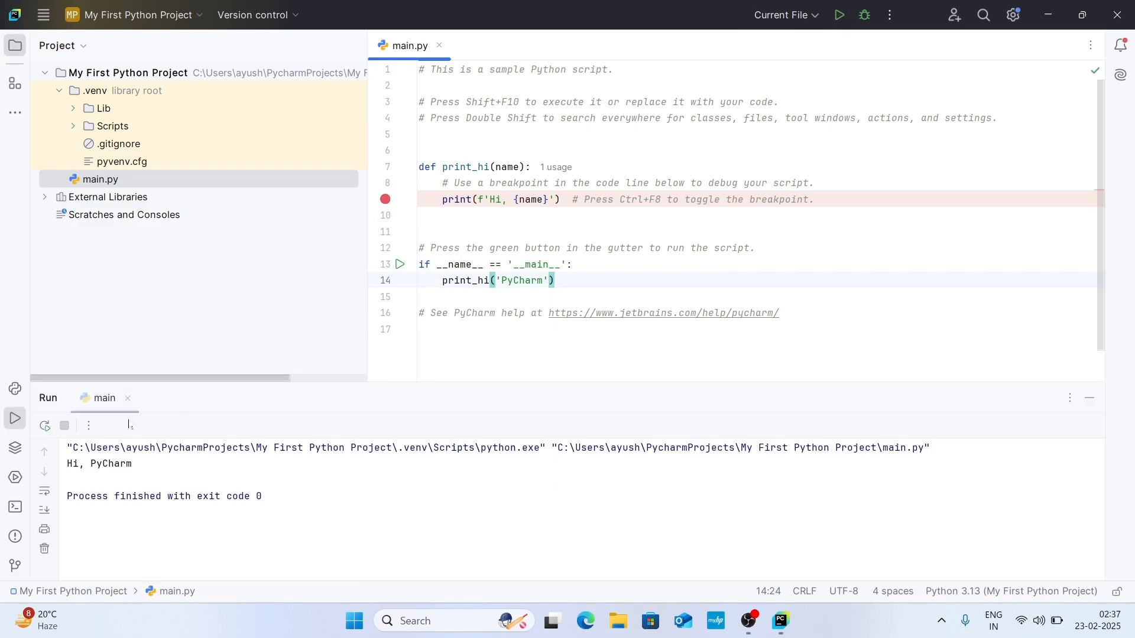
pyautogui.moveTo(67, 464); pyautogui.dragTo(132, 463)
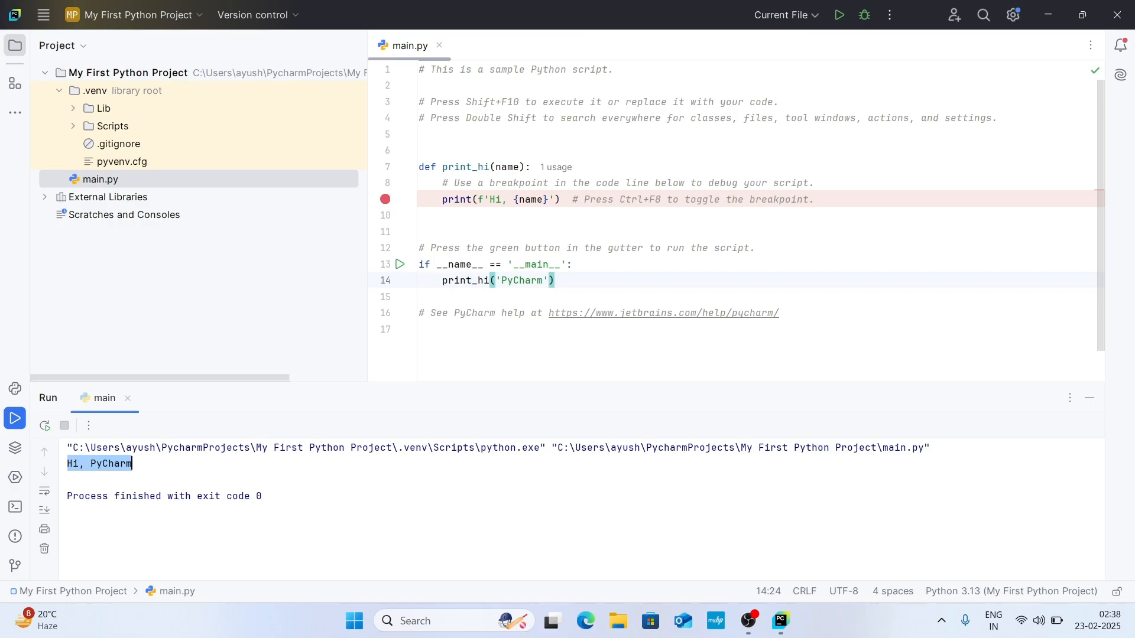
# Step: Change the greeting word in the print statement on line 9 of main.py to "Welcome"
pyautogui.click(502, 199)
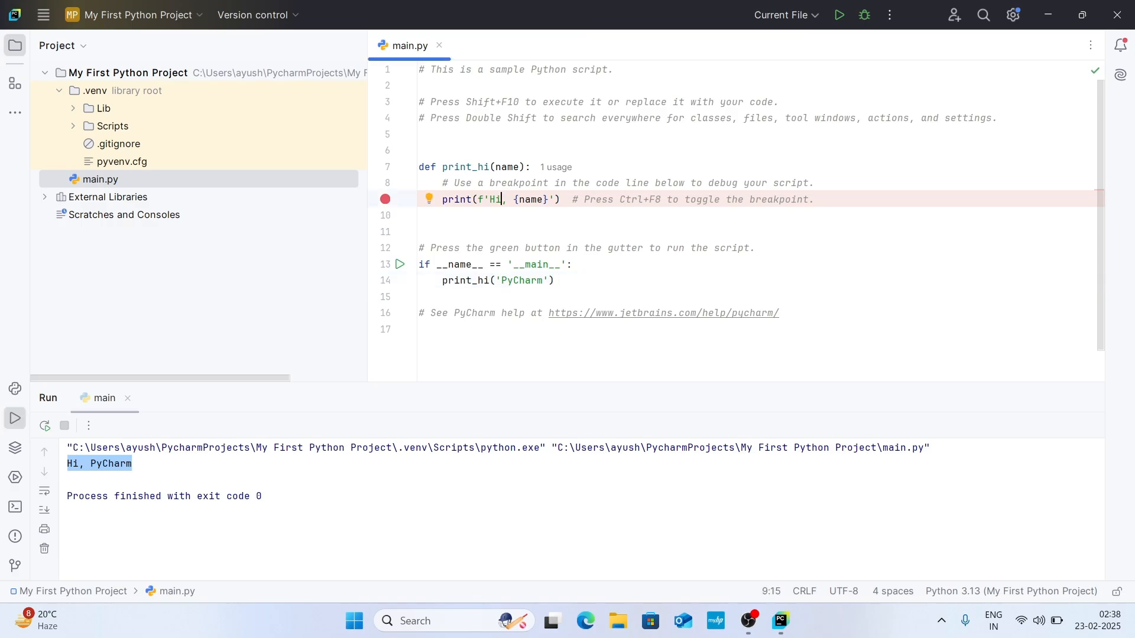
pyautogui.press('BackSpace')
pyautogui.press('BackSpace')
pyautogui.write('Welcome')
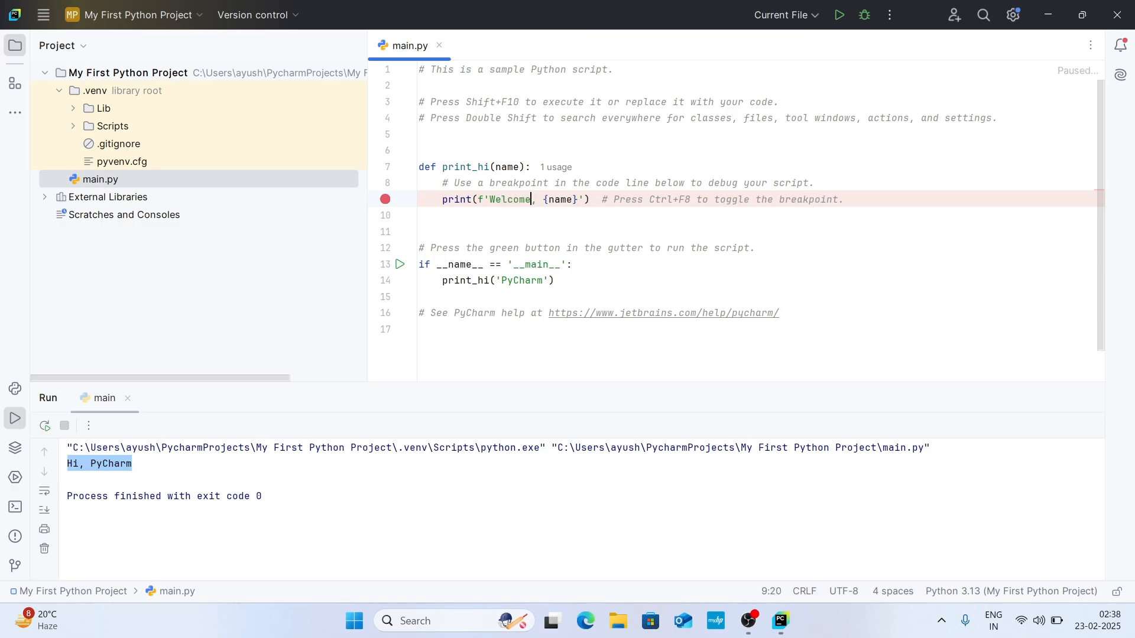
# Step: Replace the print_hi argument on line 14 with "to" and the CodeCraft channel name, and run main.py again, highlighting the printed greeting
pyautogui.click(542, 281)
pyautogui.press('BackSpace')
pyautogui.press('BackSpace')
pyautogui.press('BackSpace')
pyautogui.press('BackSpace')
pyautogui.press('BackSpace')
pyautogui.press('BackSpace')
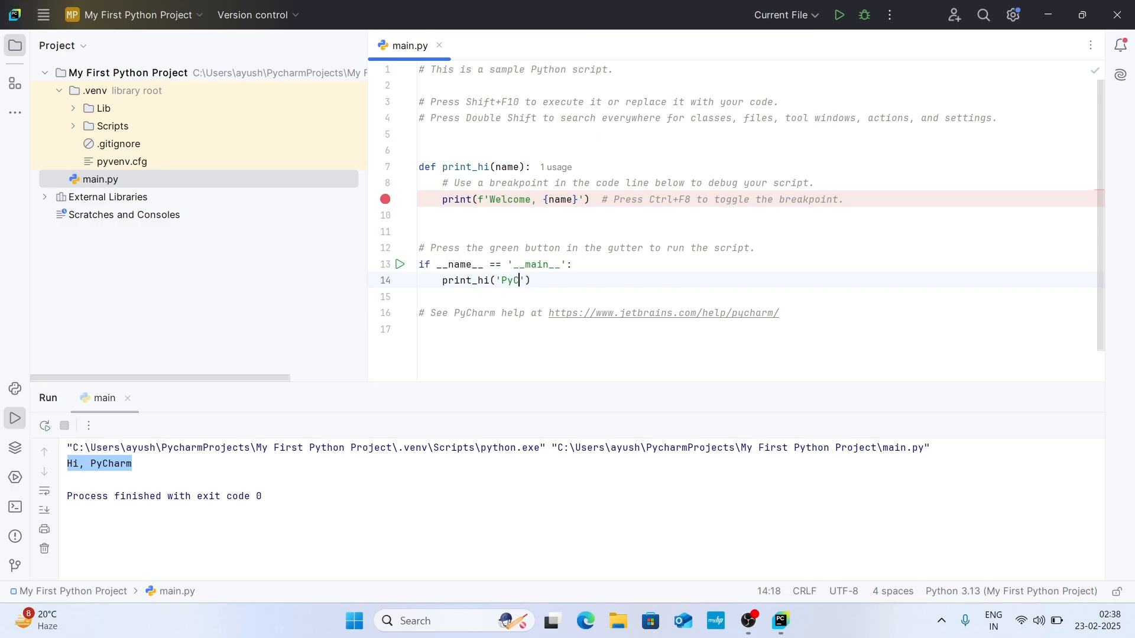
pyautogui.press('BackSpace')
pyautogui.write('to CodeCraftWithAyush')
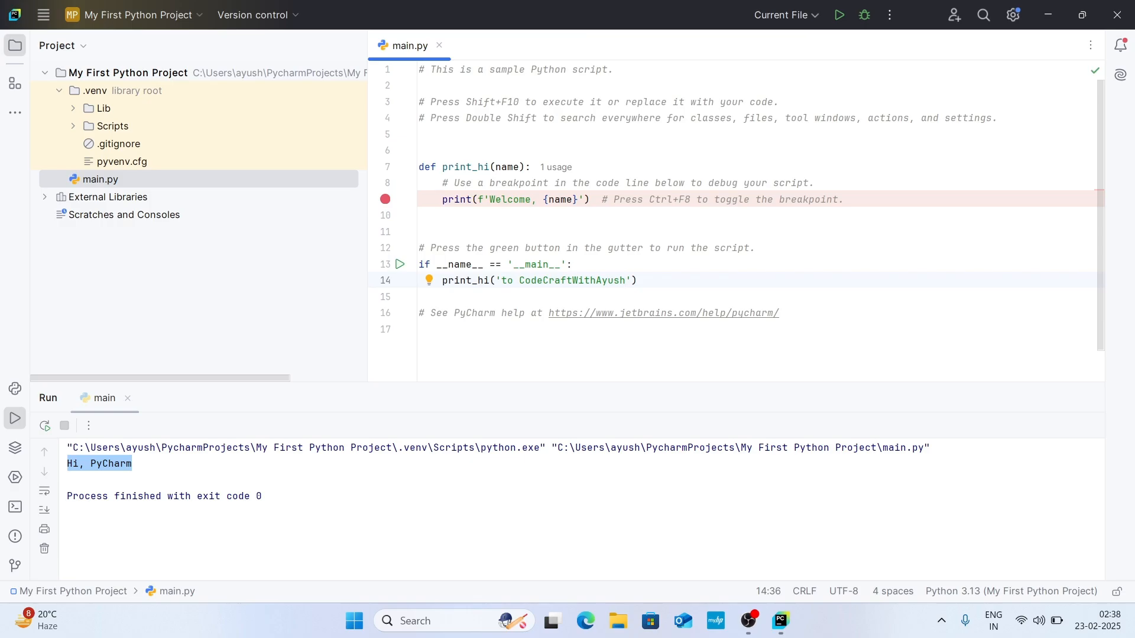
pyautogui.click(841, 14)
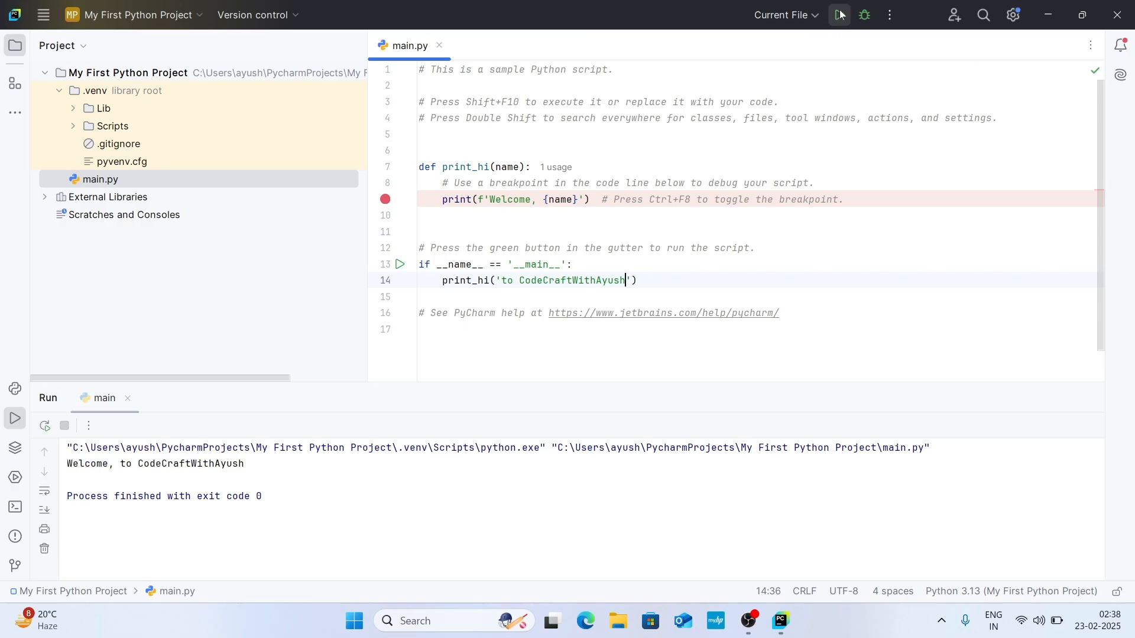
pyautogui.moveTo(67, 464); pyautogui.dragTo(245, 463)
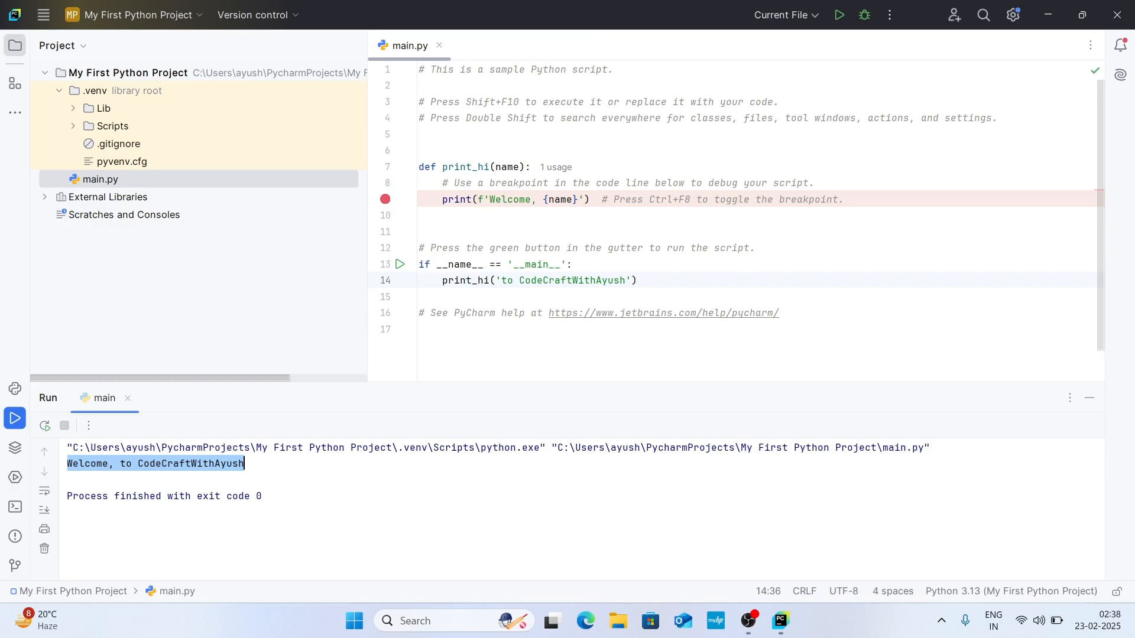